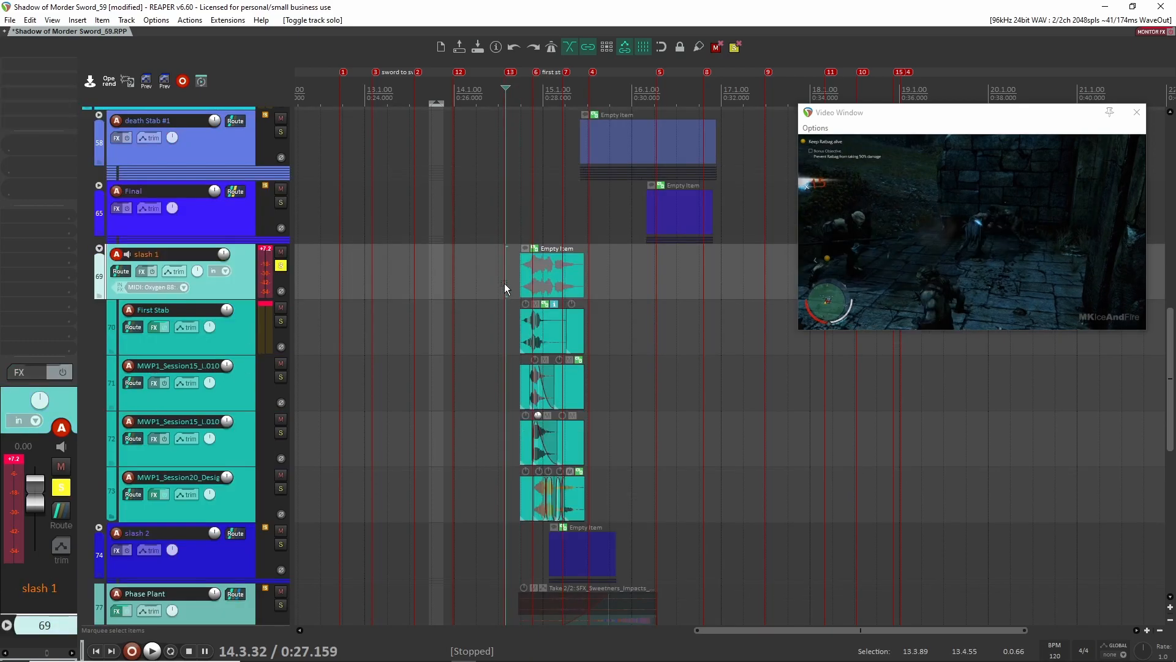
Play the soloed slash 1 group from just before its clips begin.
{"action": "left_click", "coordinate": [515, 285]}
{"action": "key", "text": "space"}
{"action": "key", "text": "space"}
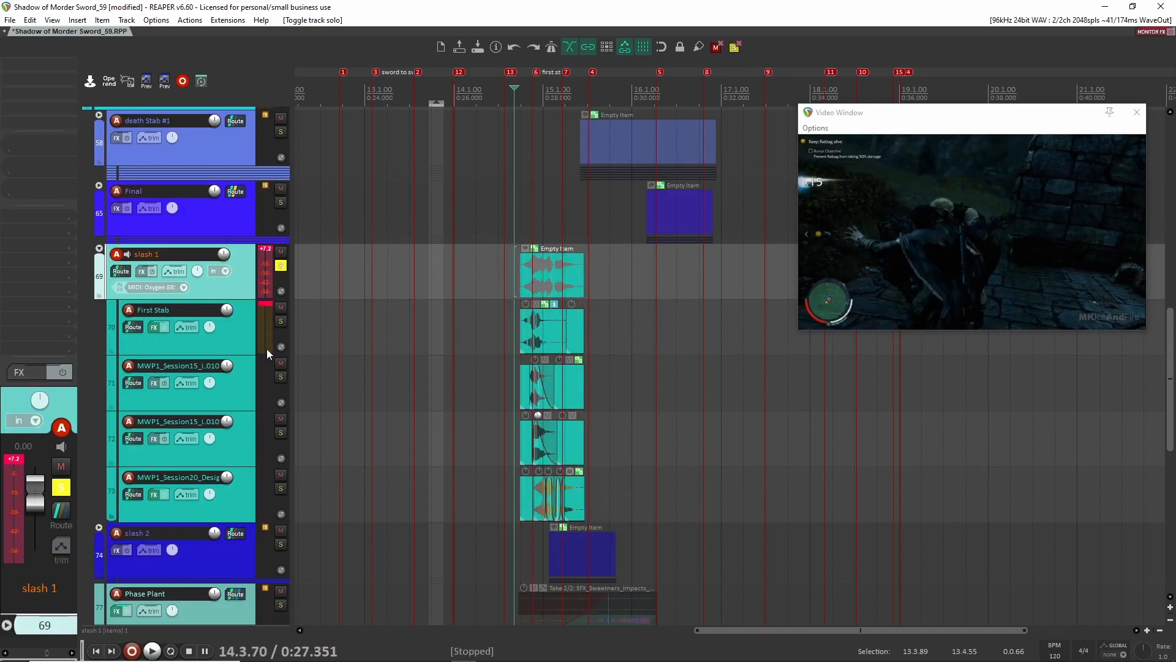
Solo and play the First Stab layer of slash 1, and view its Neutron 2 Equalizer settings.
{"action": "left_click", "coordinate": [243, 348]}
{"action": "key", "text": "F6"}
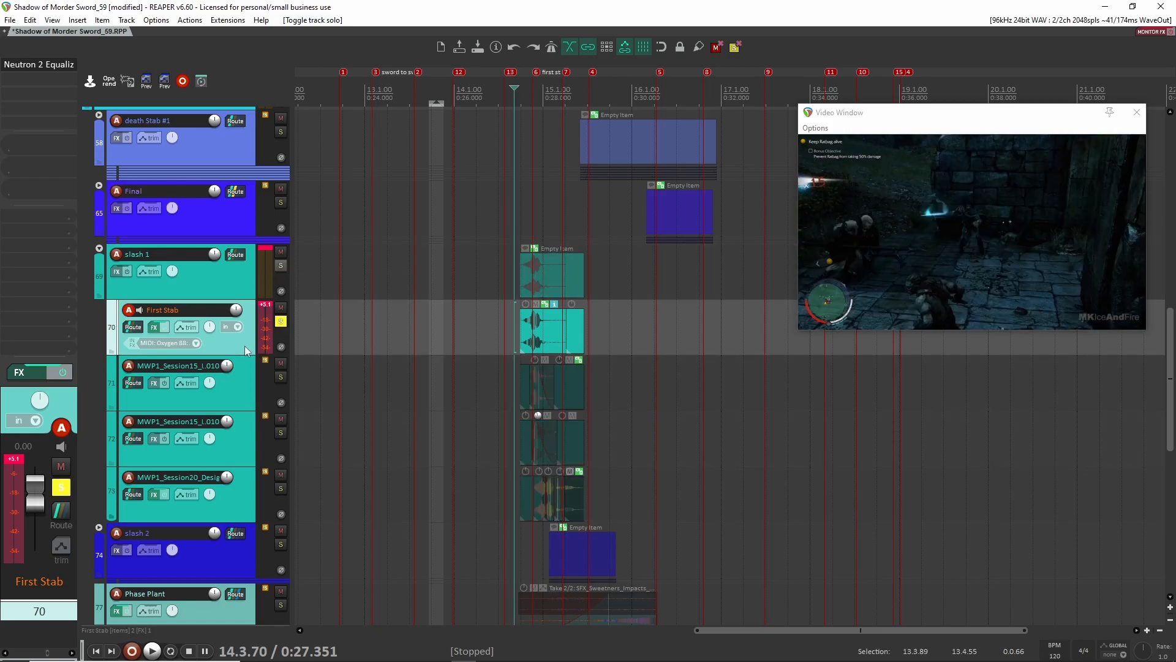
{"action": "key", "text": "space"}
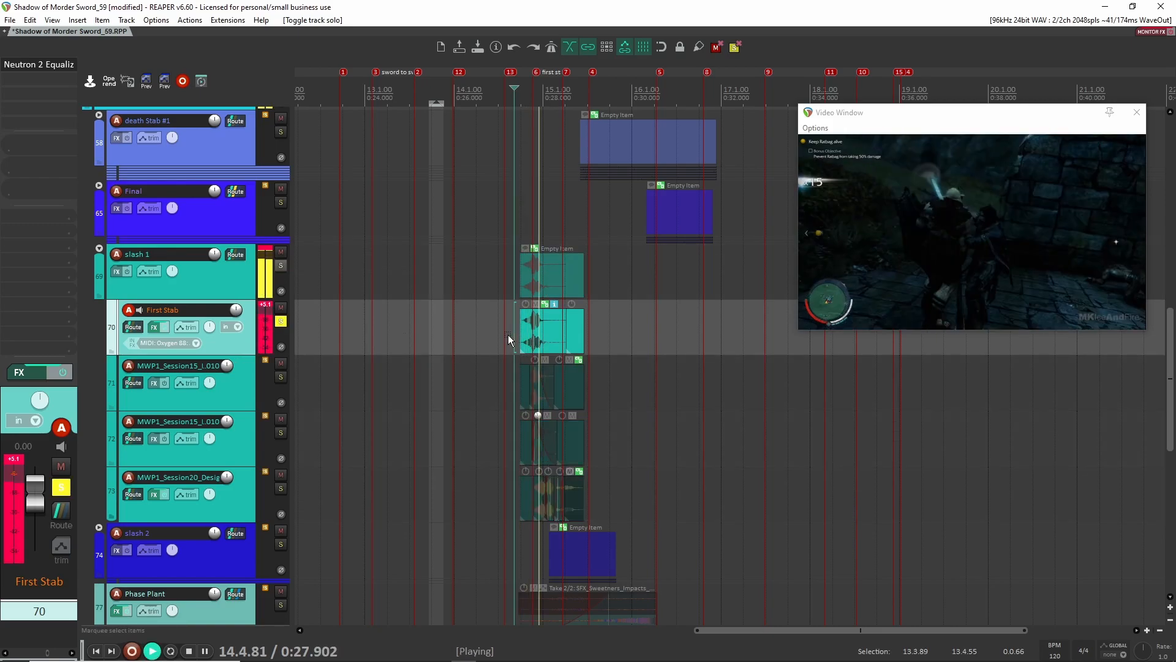
{"action": "key", "text": "space"}
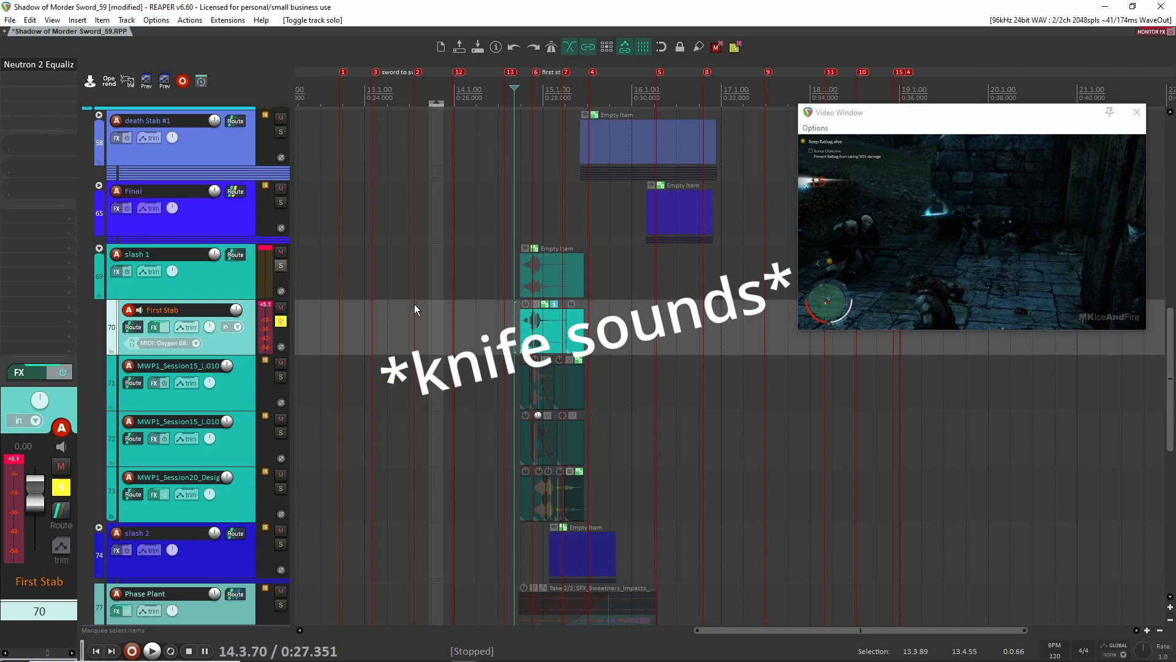
{"action": "left_click", "coordinate": [46, 63]}
{"action": "left_click", "coordinate": [619, 42]}
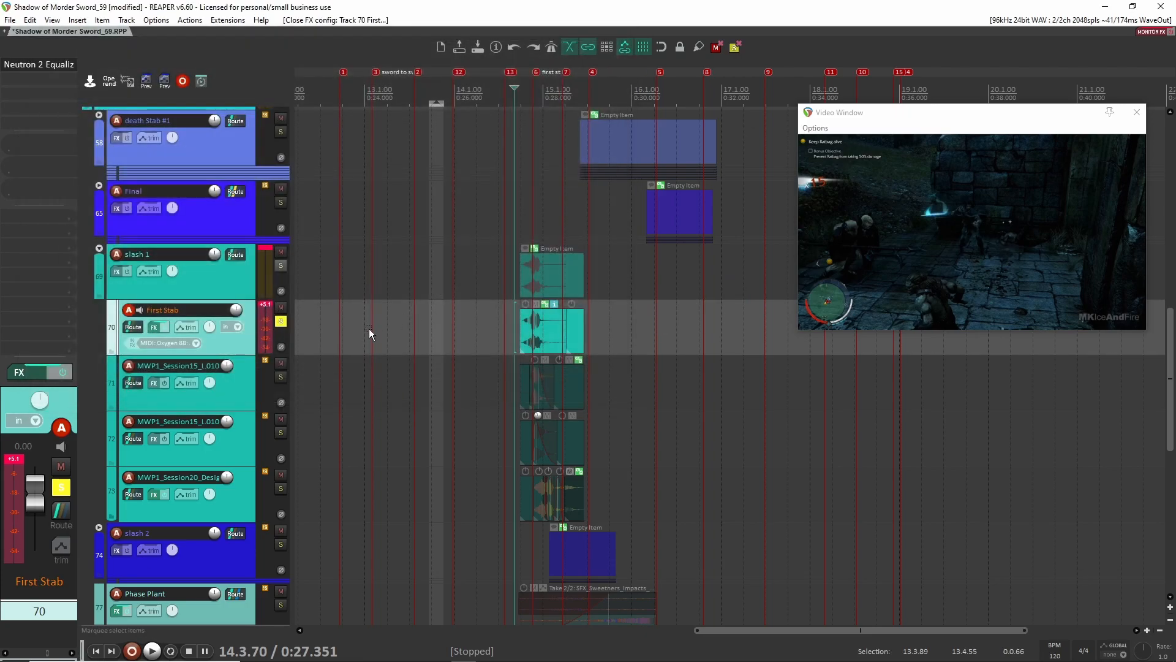
Solo and play the two MWP1_Session15 layers of slash 1, one at a time, from the start of their clips.
{"action": "left_click", "coordinate": [514, 386]}
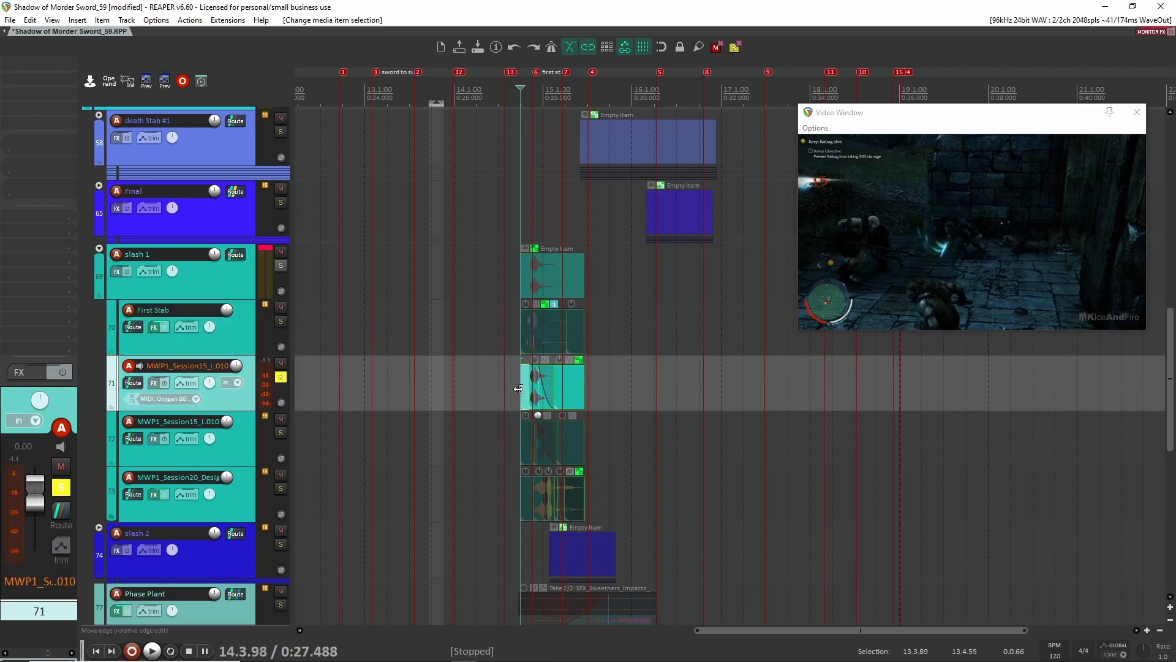
{"action": "key", "text": "space"}
{"action": "key", "text": "space"}
{"action": "left_click", "coordinate": [524, 383]}
{"action": "key", "text": "space"}
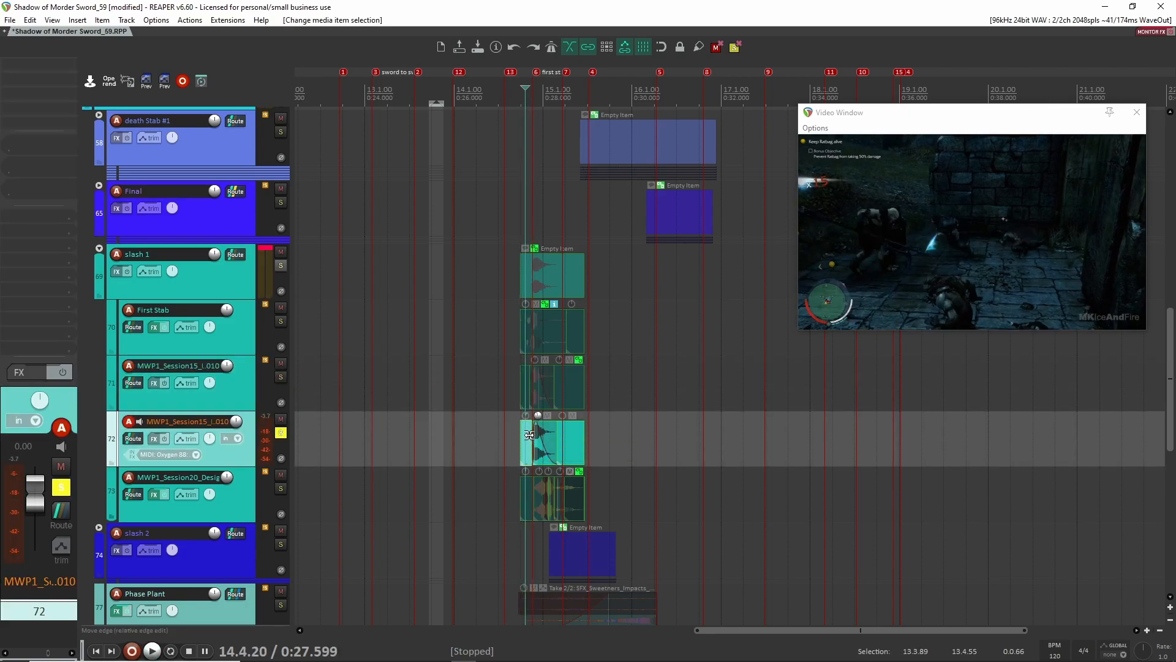
{"action": "key", "text": "space"}
{"action": "key", "text": "space"}
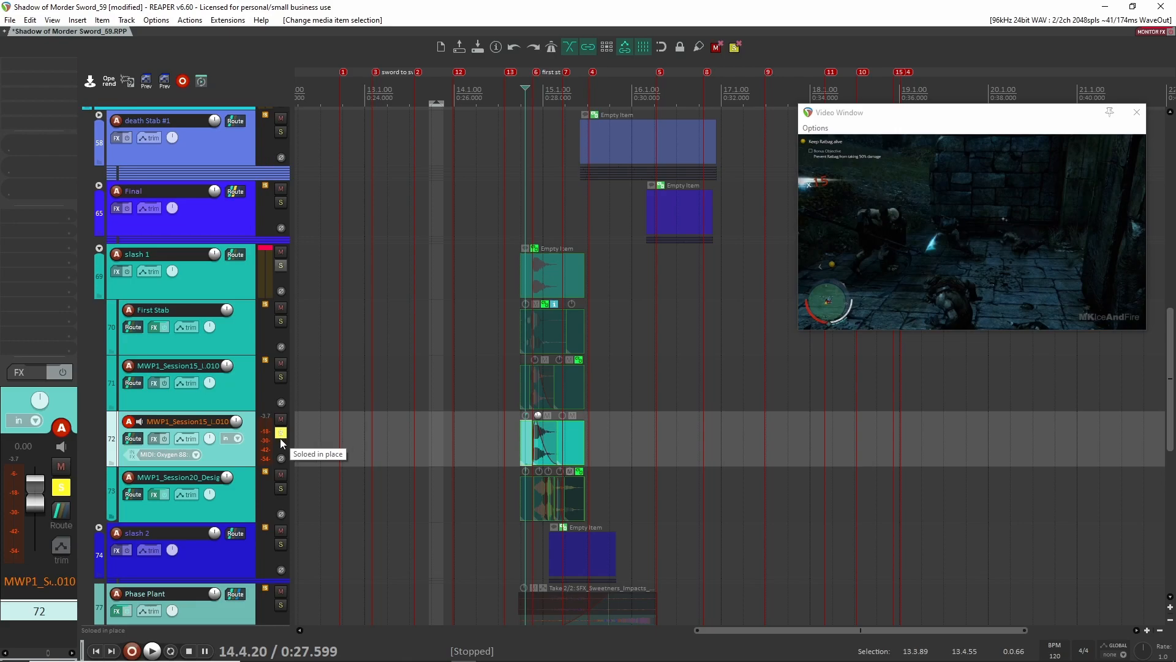
Solo and play the MWP1_Session20 layer of slash 1, and inspect its Dehumaniser pitch shifting settings.
{"action": "left_click", "coordinate": [519, 488]}
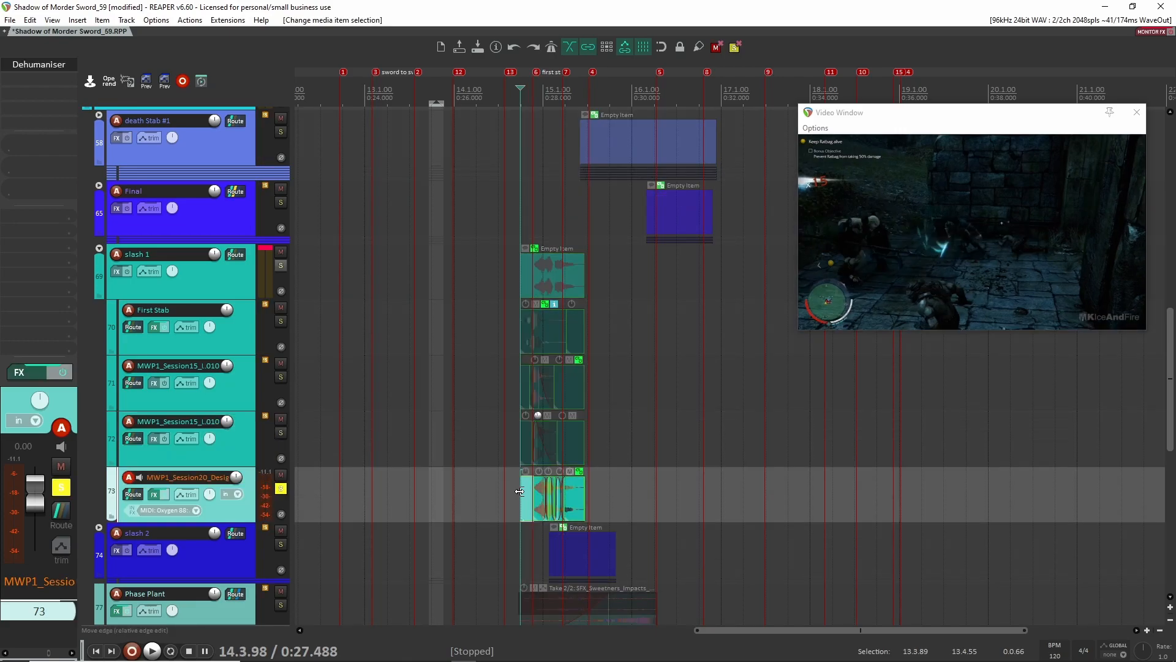
{"action": "key", "text": "space"}
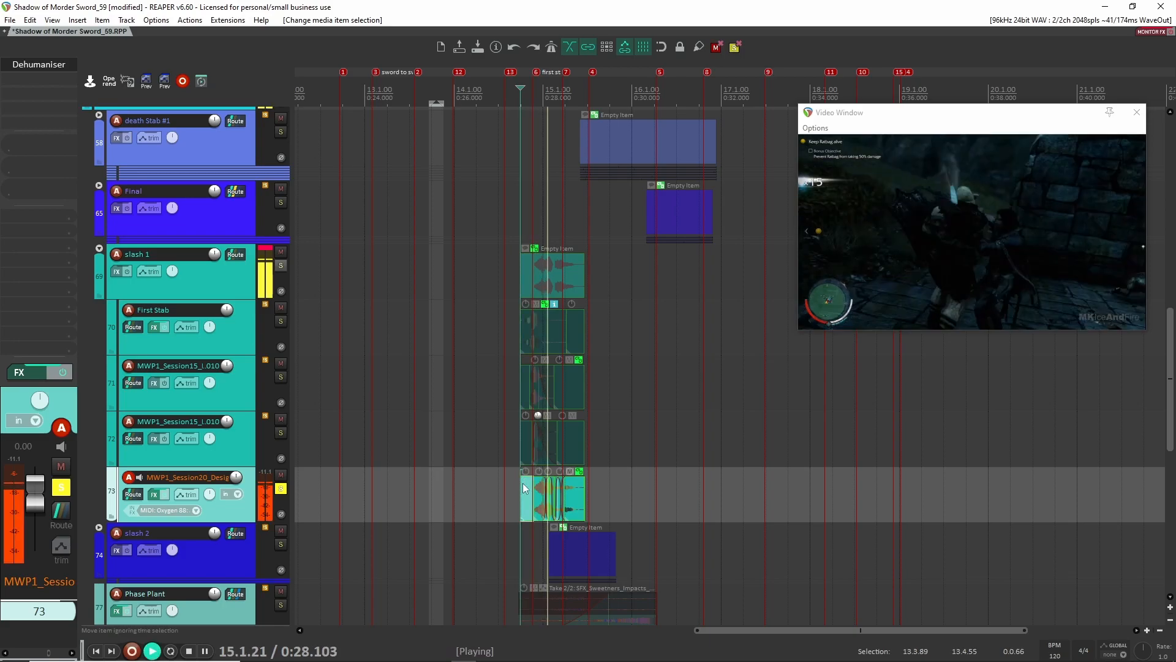
{"action": "key", "text": "space"}
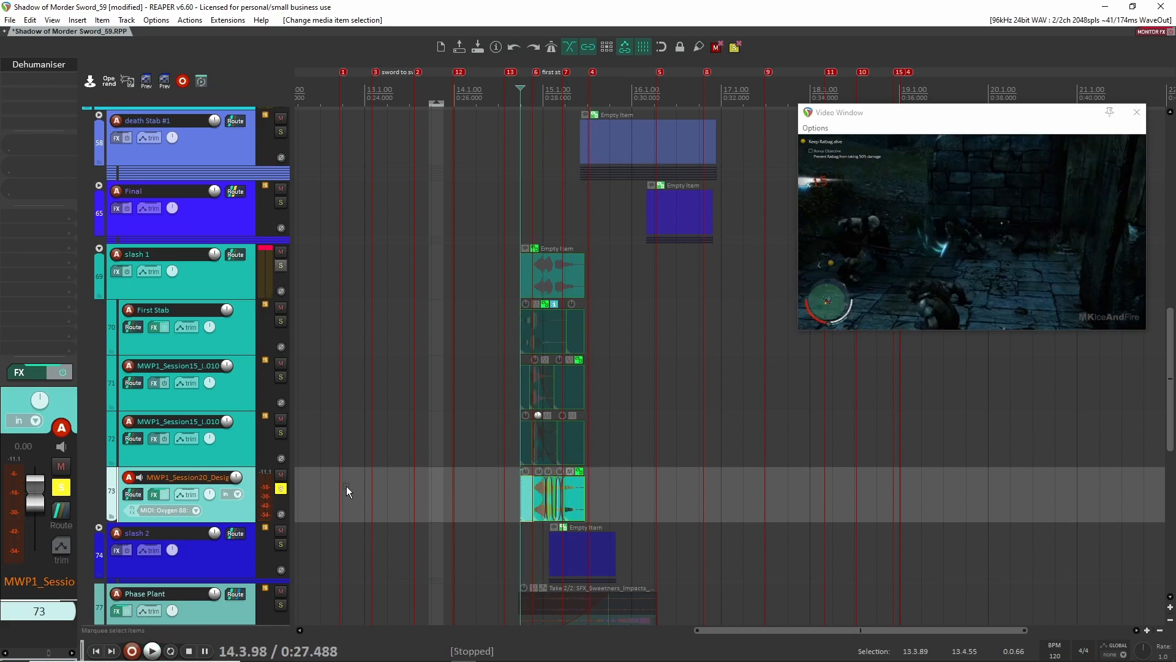
{"action": "left_click", "coordinate": [24, 65]}
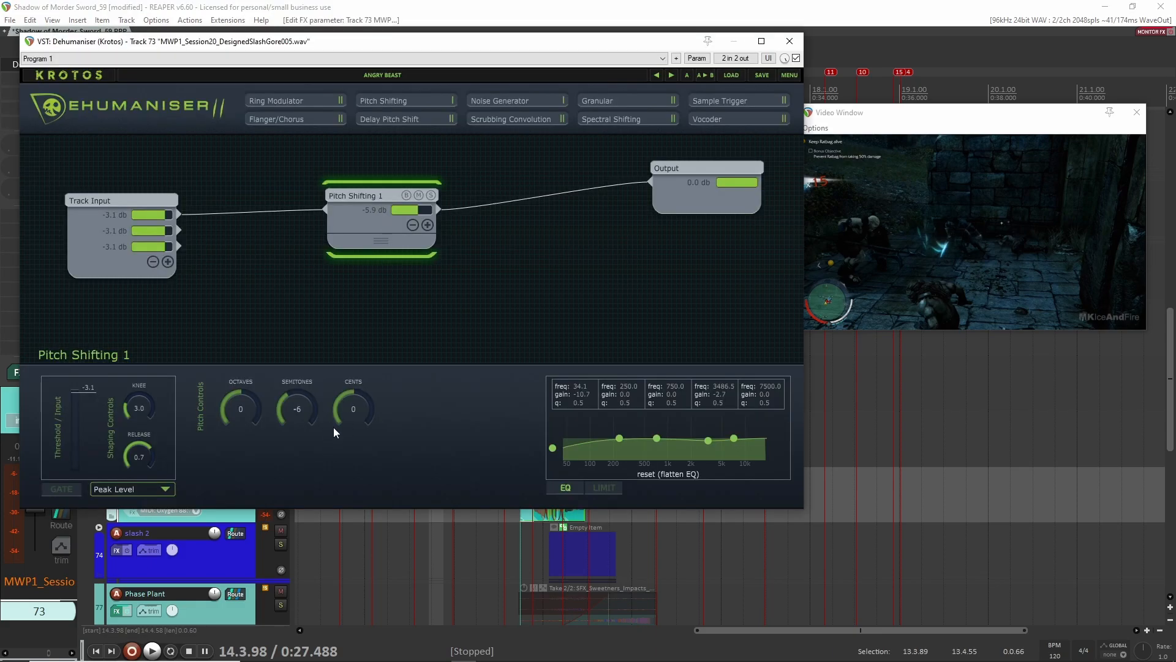
{"action": "left_click", "coordinate": [790, 41]}
Solo the whole slash 1 group again and play it from just before its clips.
{"action": "left_click", "coordinate": [513, 277]}
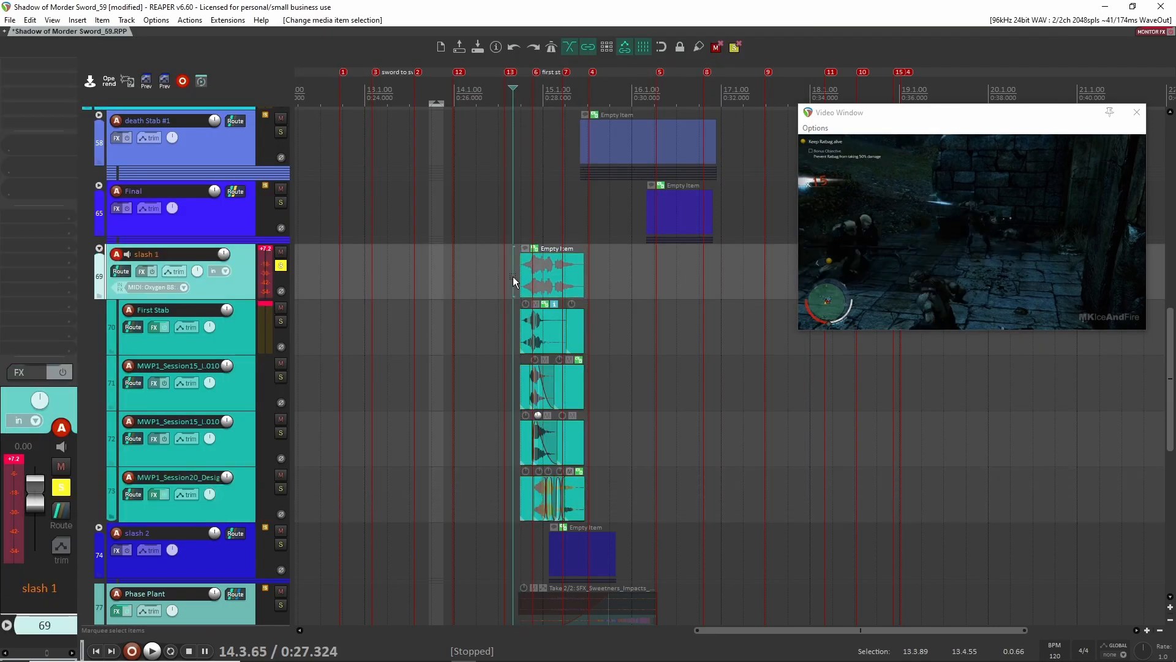
{"action": "key", "text": "space"}
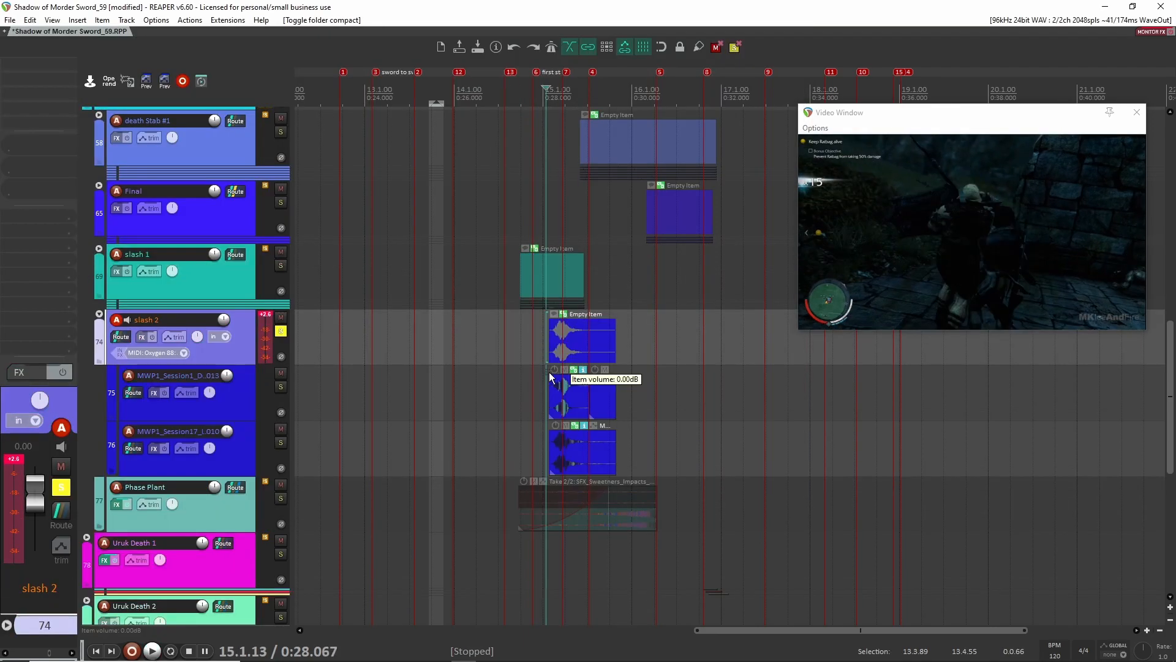
Move the solo from the slash 2 group to its MWP1_Session1 layer and play that layer alone.
{"action": "key", "text": "F6"}
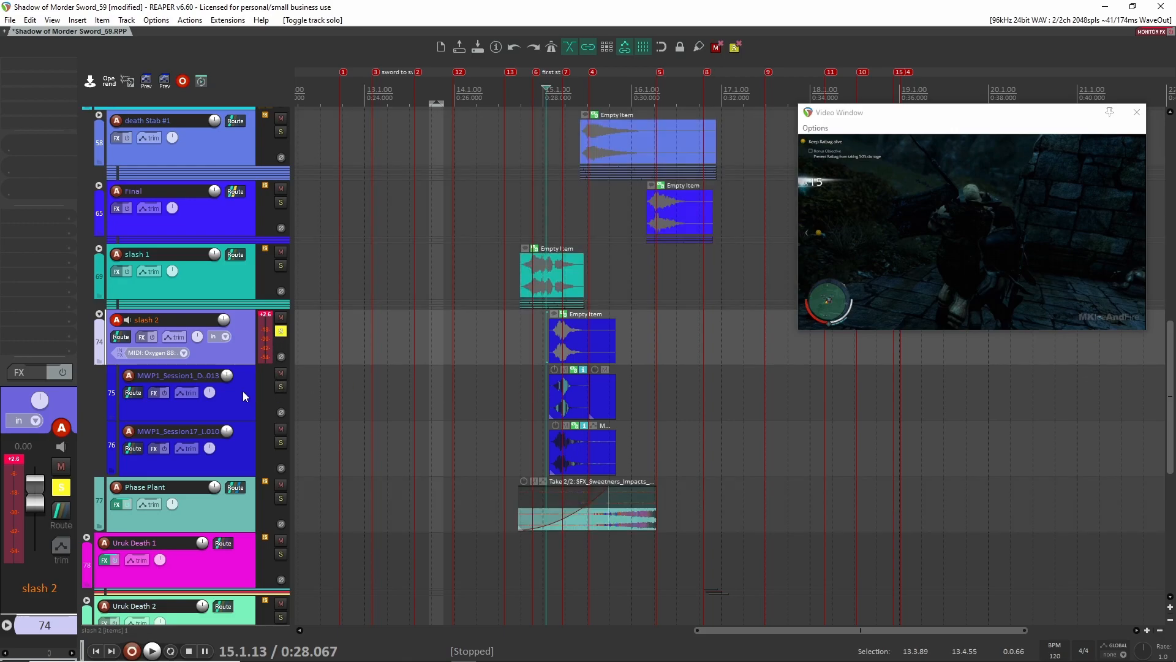
{"action": "left_click", "coordinate": [241, 393]}
{"action": "key", "text": "F6"}
{"action": "key", "text": "space"}
{"action": "key", "text": "space"}
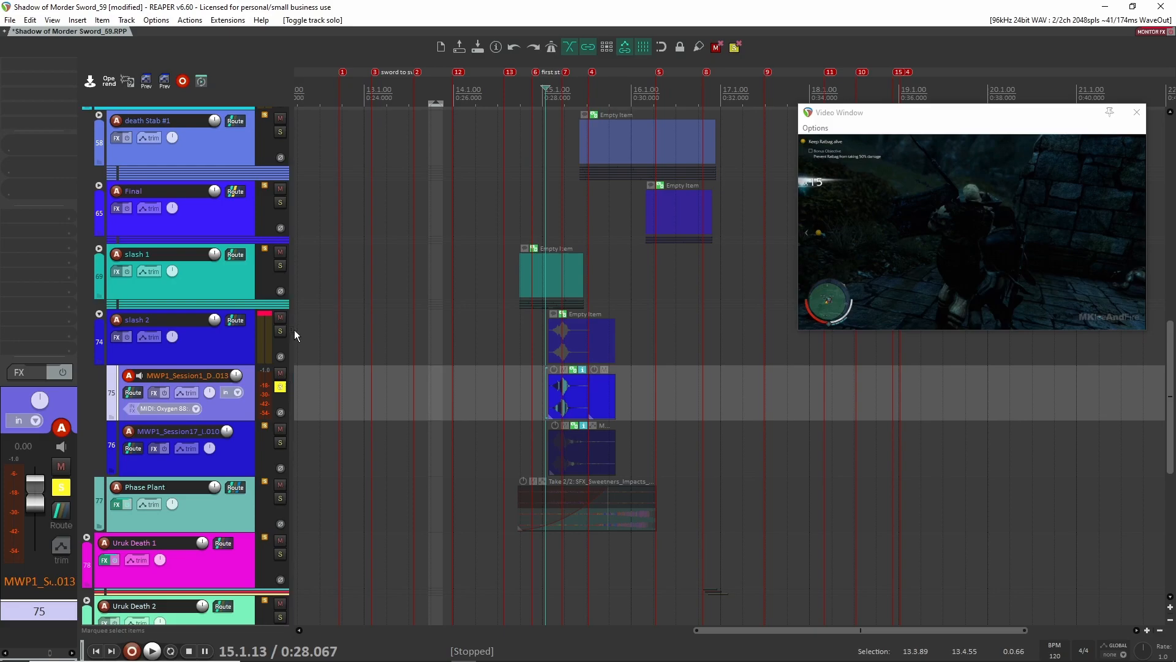
Switch the solo to the MWP1_Session17 layer of slash 2 and play it from just before its clip.
{"action": "left_click", "coordinate": [281, 387]}
{"action": "left_click", "coordinate": [281, 443]}
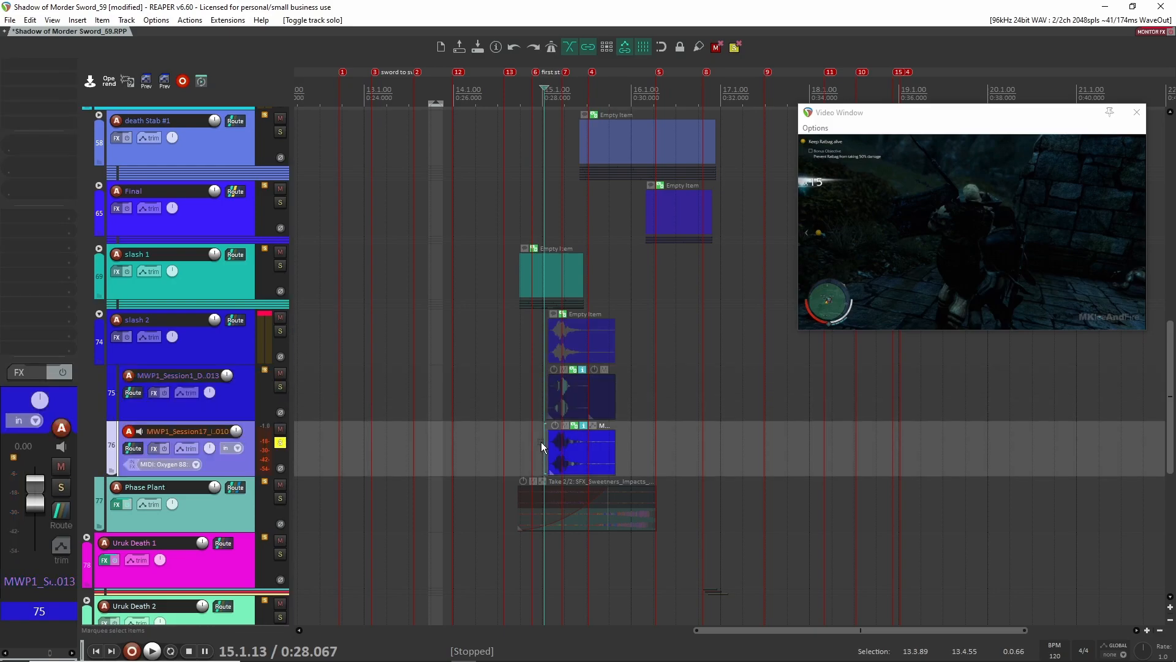
{"action": "left_click", "coordinate": [544, 444]}
{"action": "key", "text": "space"}
{"action": "key", "text": "space"}
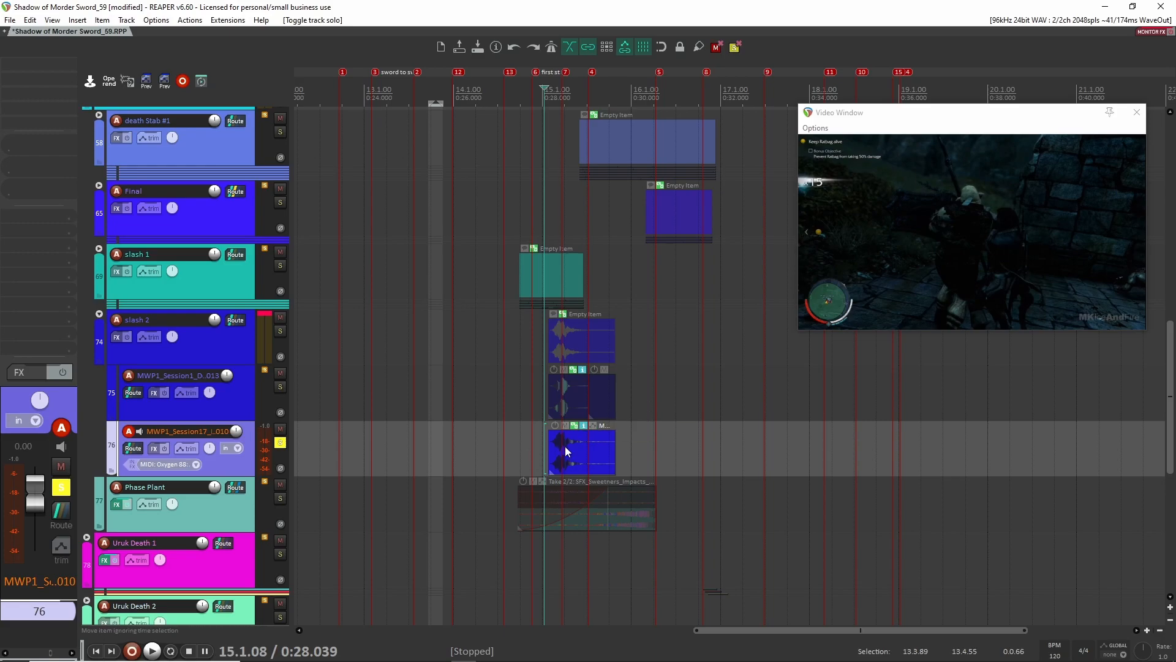
Solo the whole slash 2 group and play its layers together.
{"action": "left_click", "coordinate": [280, 331]}
{"action": "key", "text": "space"}
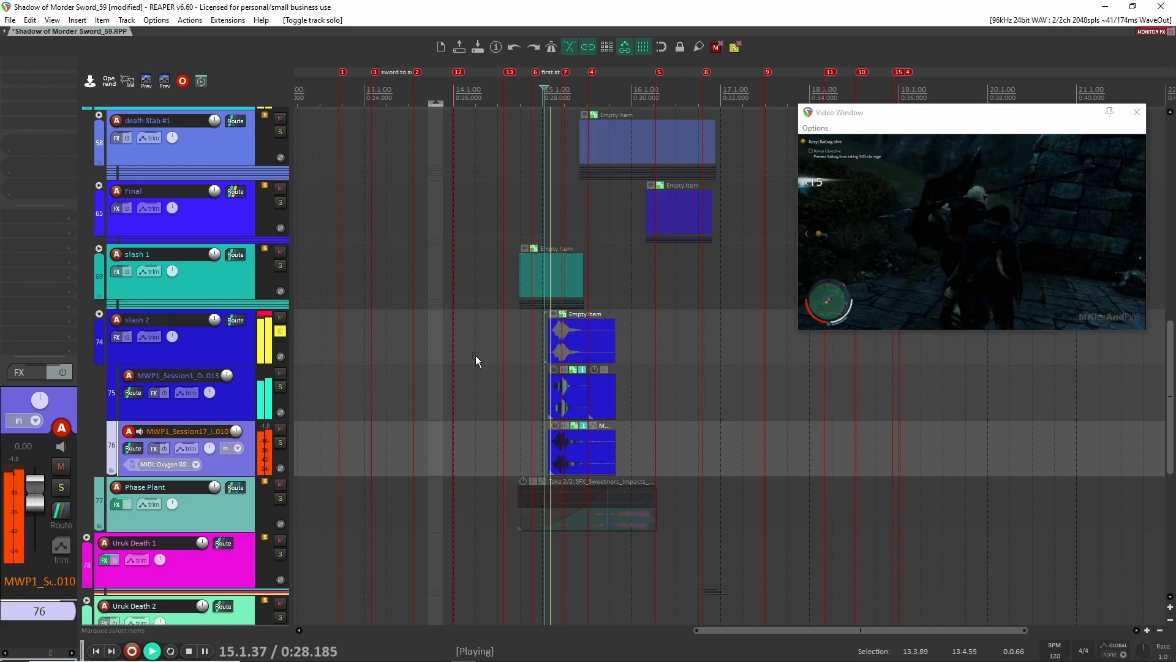
{"action": "key", "text": "space"}
Add slash 1 to the solo and play both slashes in sequence from just before the slash 1 clip.
{"action": "key", "text": "s"}
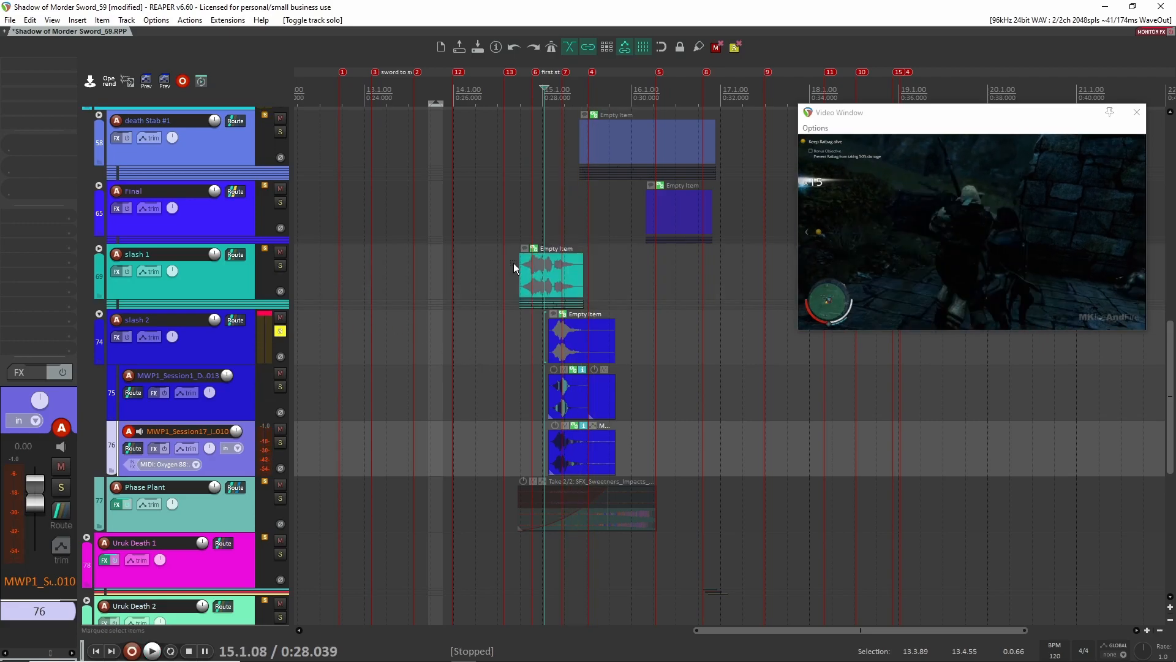
{"action": "left_click", "coordinate": [513, 264]}
{"action": "key", "text": "space"}
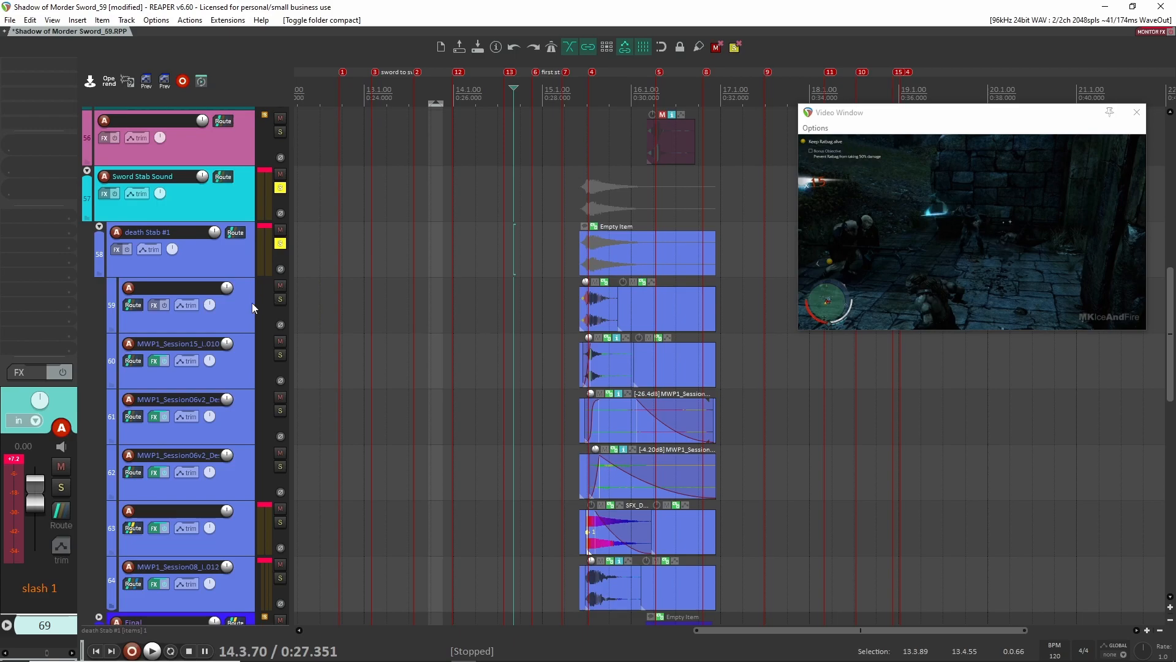
Solo the unnamed first layer of death Stab #1 (track 59) and play it from just before its clip.
{"action": "left_click", "coordinate": [252, 306]}
{"action": "left_click", "coordinate": [571, 313]}
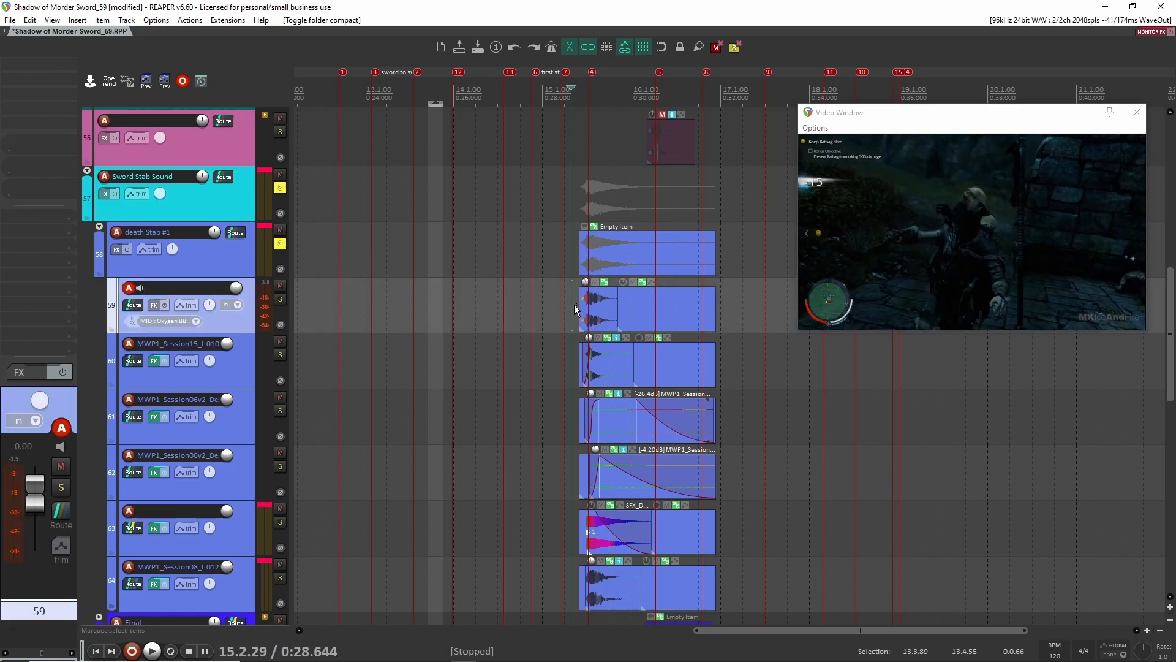
{"action": "left_click", "coordinate": [280, 299]}
{"action": "key", "text": "space"}
{"action": "key", "text": "space"}
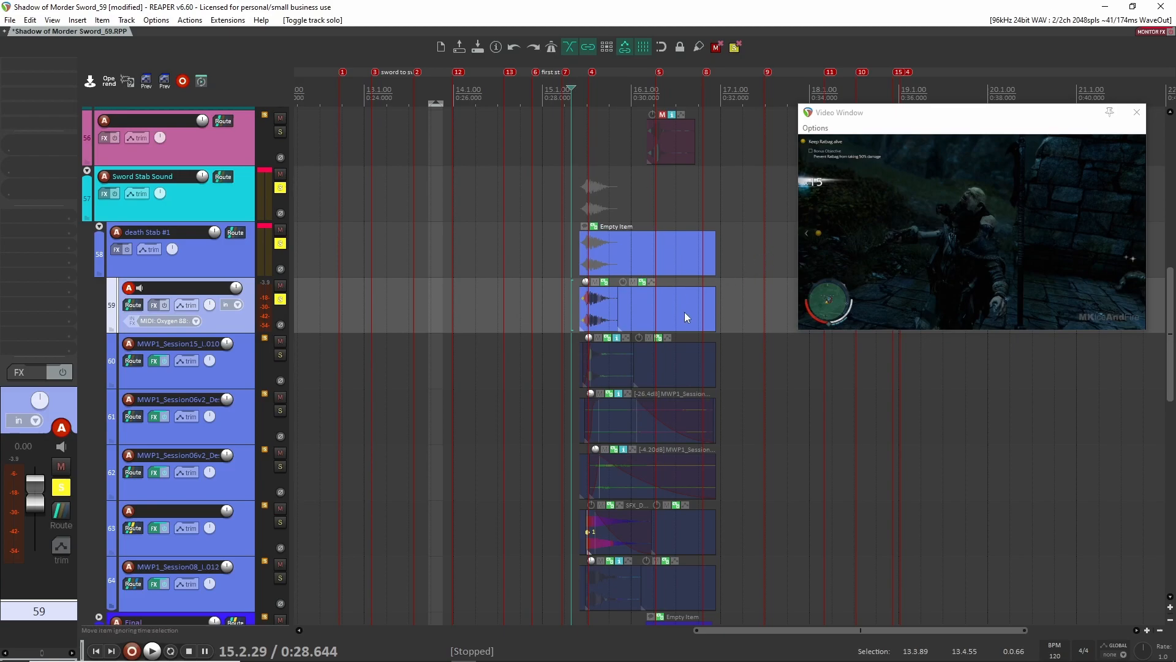
{"action": "key", "text": "space"}
{"action": "key", "text": "space"}
Solo and play the MWP1_Session15 layer of death Stab #1, alone and together with the layer above it.
{"action": "left_click", "coordinate": [576, 362]}
{"action": "key", "text": "space"}
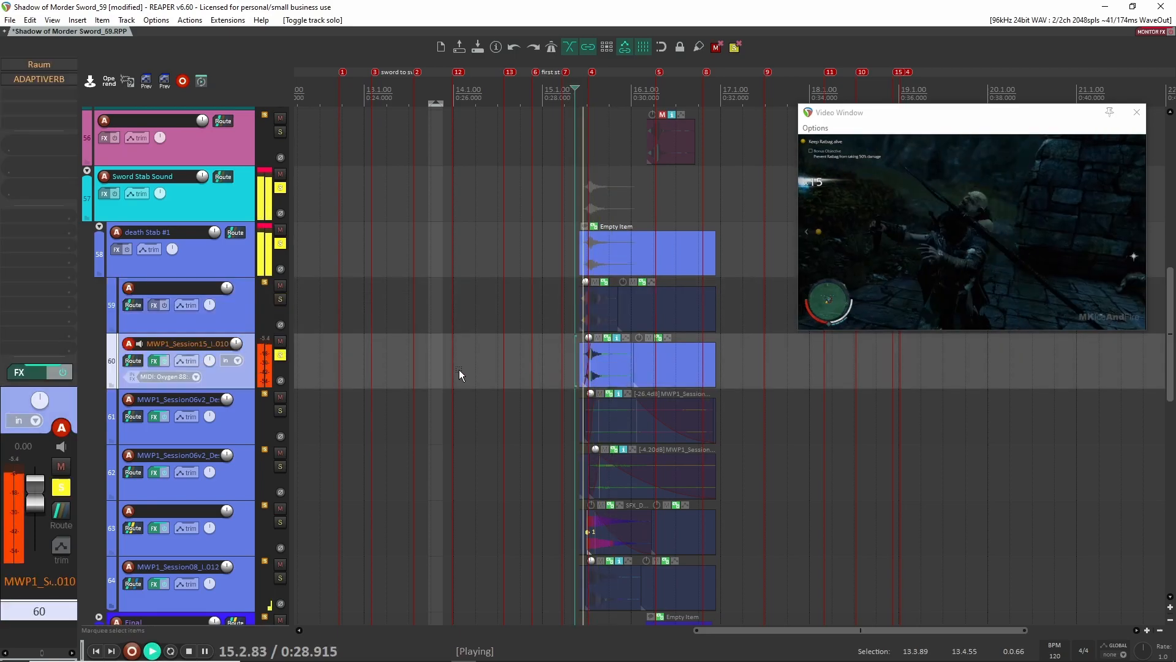
{"action": "key", "text": "space"}
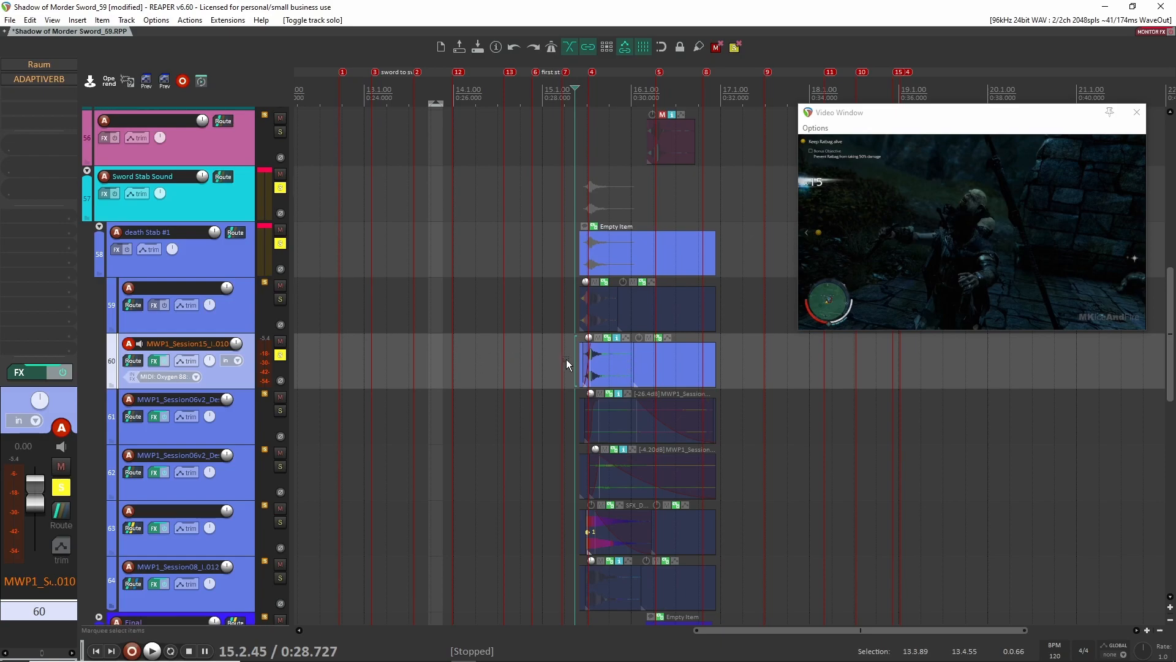
{"action": "key", "text": "space"}
{"action": "key", "text": "space"}
{"action": "left_click", "coordinate": [280, 299]}
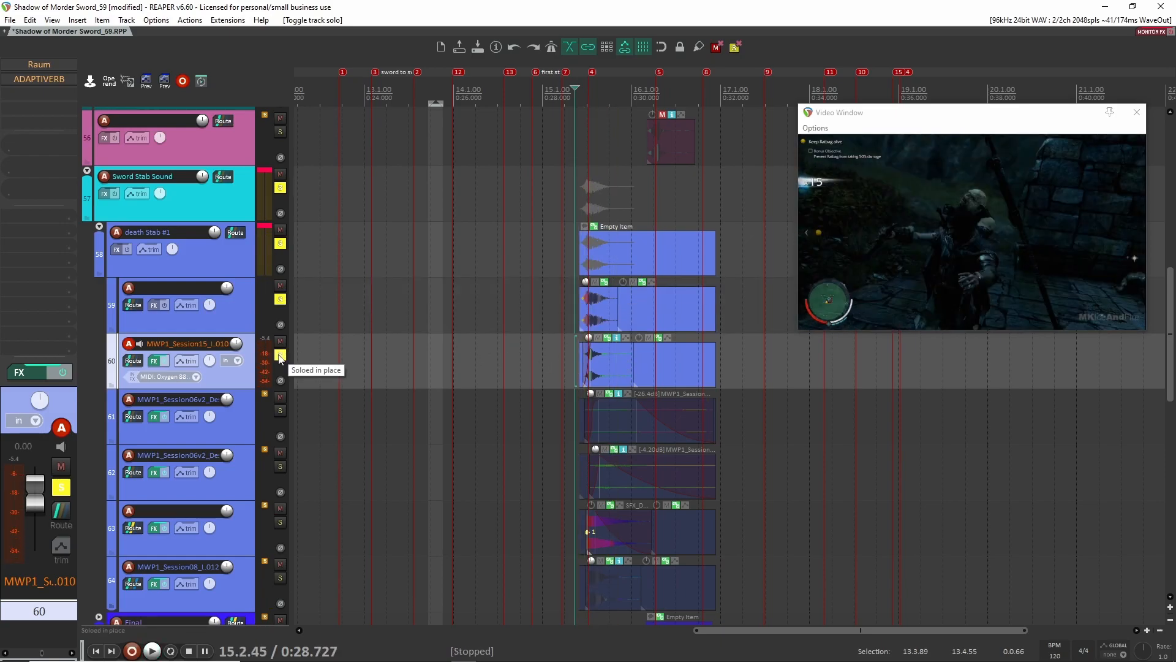
{"action": "key", "text": "space"}
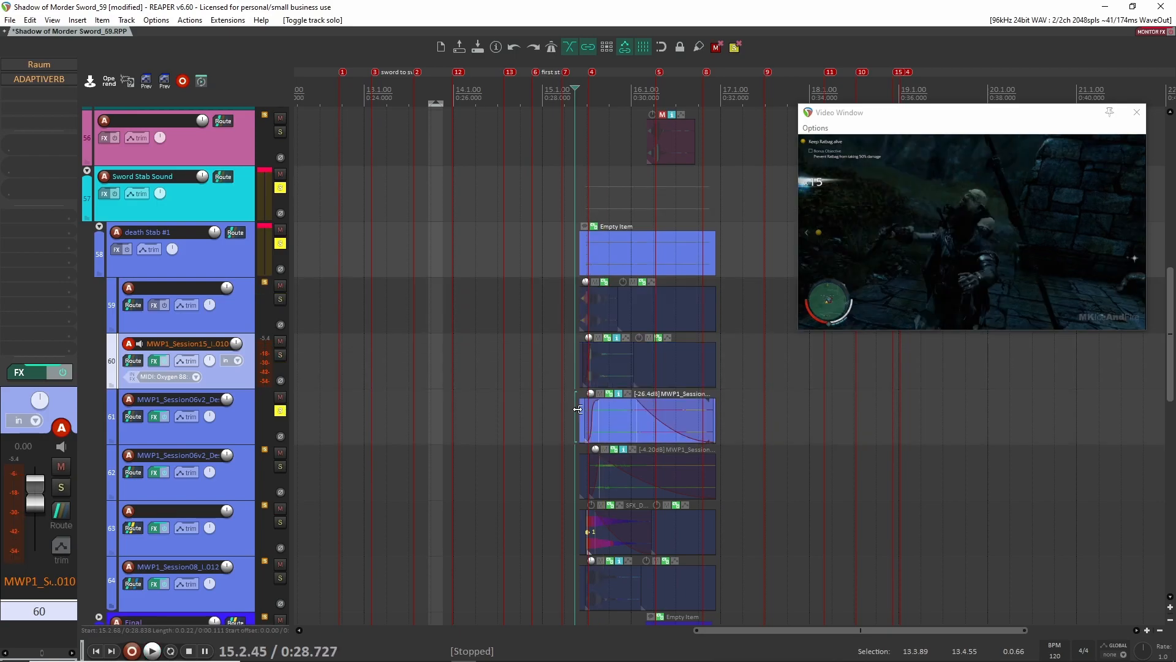
Play the soloed MWP1_Session06v2 layer on track 61 from its clip start and examine the clip's fade-in.
{"action": "left_click", "coordinate": [579, 414]}
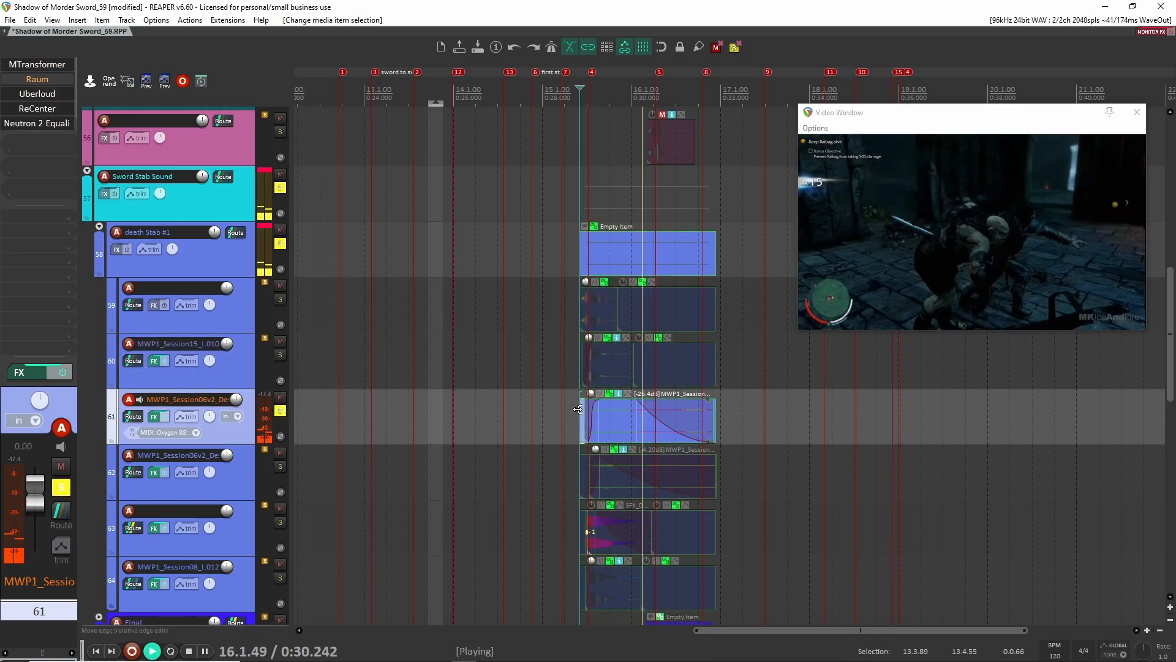
{"action": "key", "text": "space"}
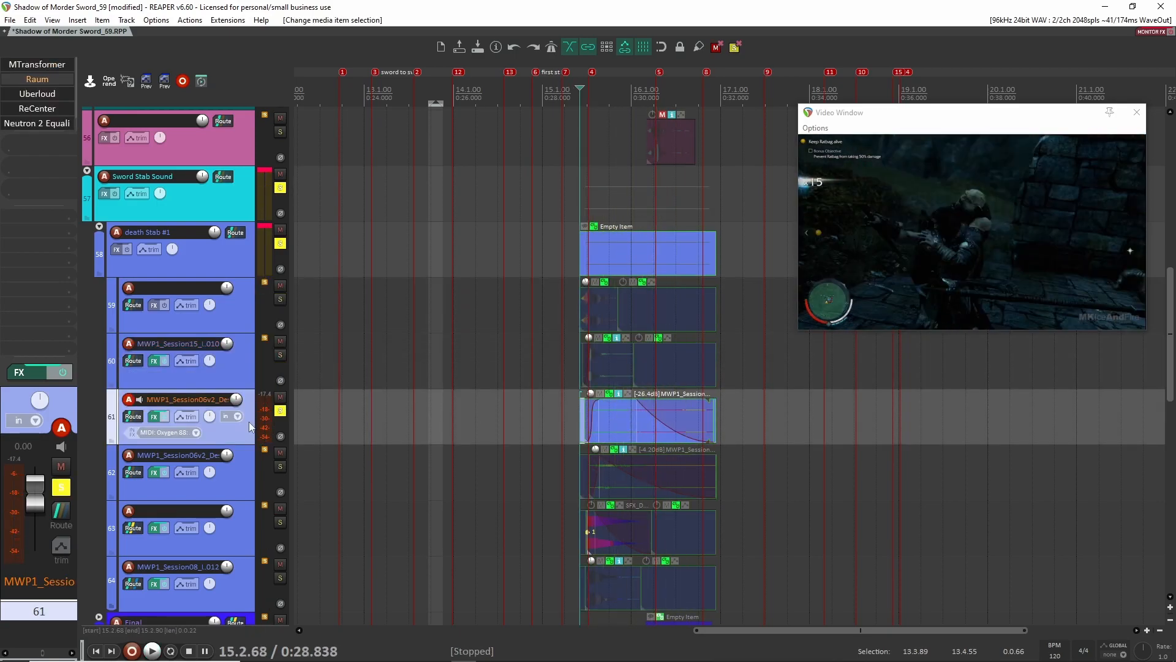
{"action": "key", "text": "space"}
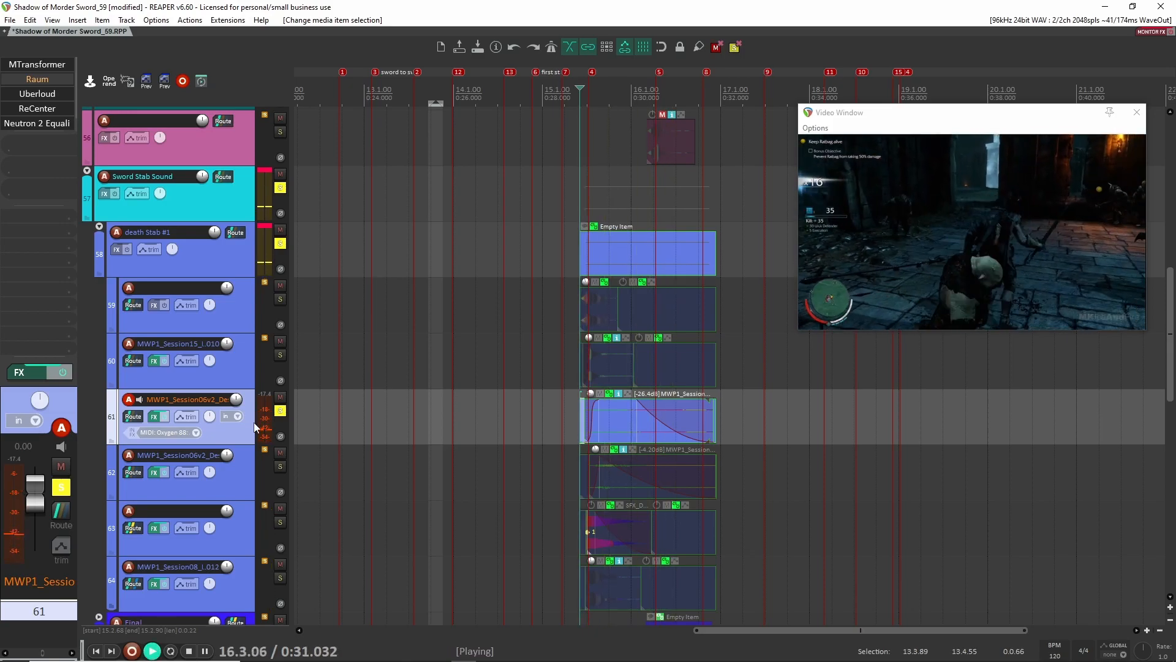
{"action": "key", "text": "space"}
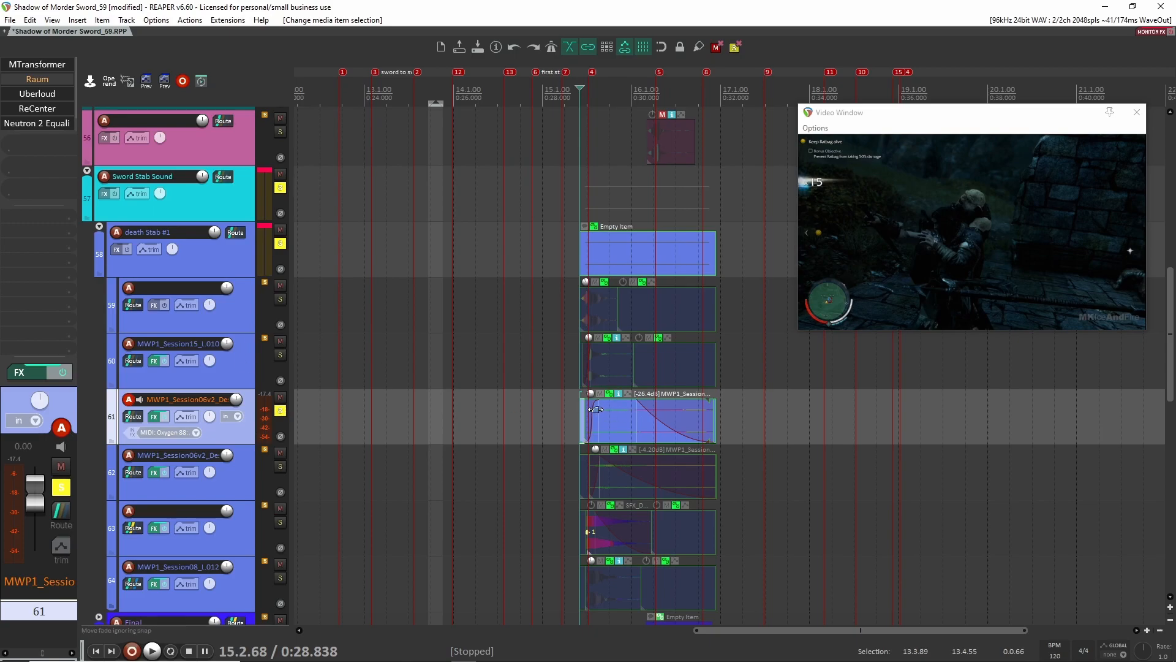
{"action": "left_click_drag", "start_coordinate": [595, 408], "coordinate": [599, 408]}
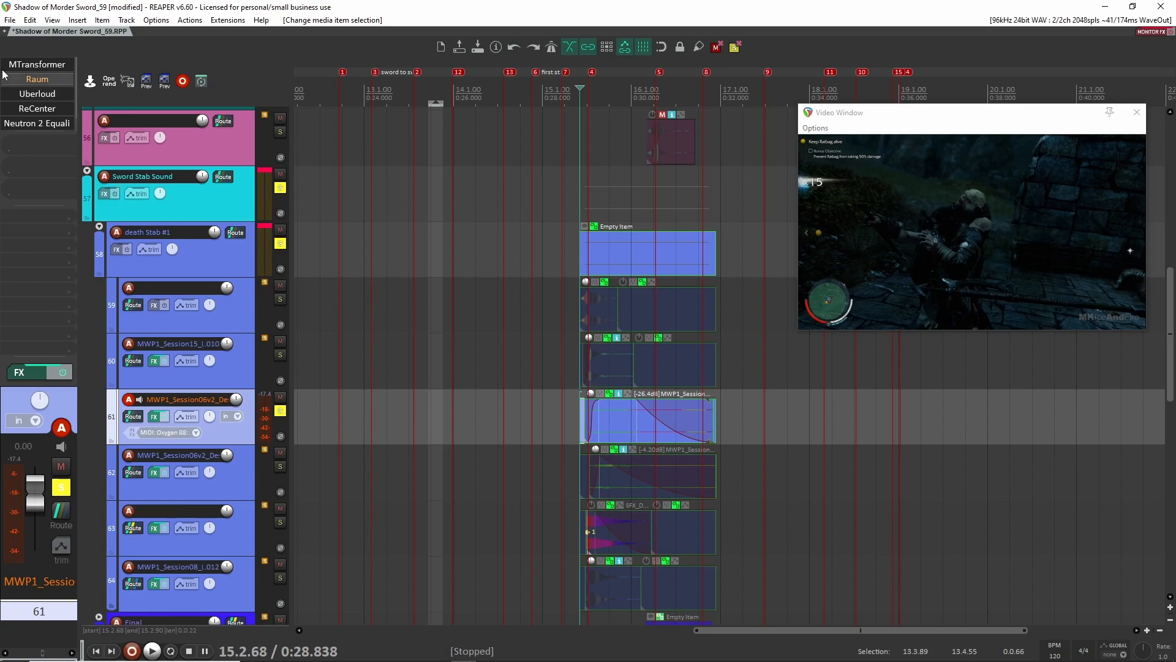
Review the MTransformer, Uberloud and ReCenter settings on the MWP1_Session06v2 layer of track 61.
{"action": "left_click", "coordinate": [25, 65]}
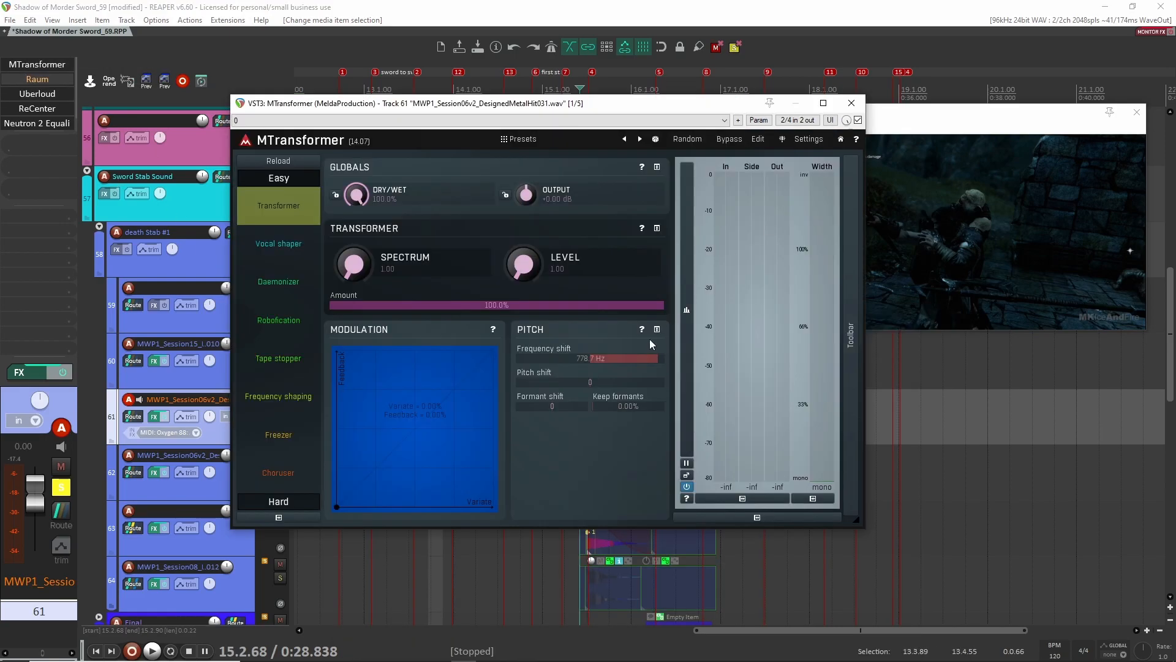
{"action": "left_click", "coordinate": [852, 103]}
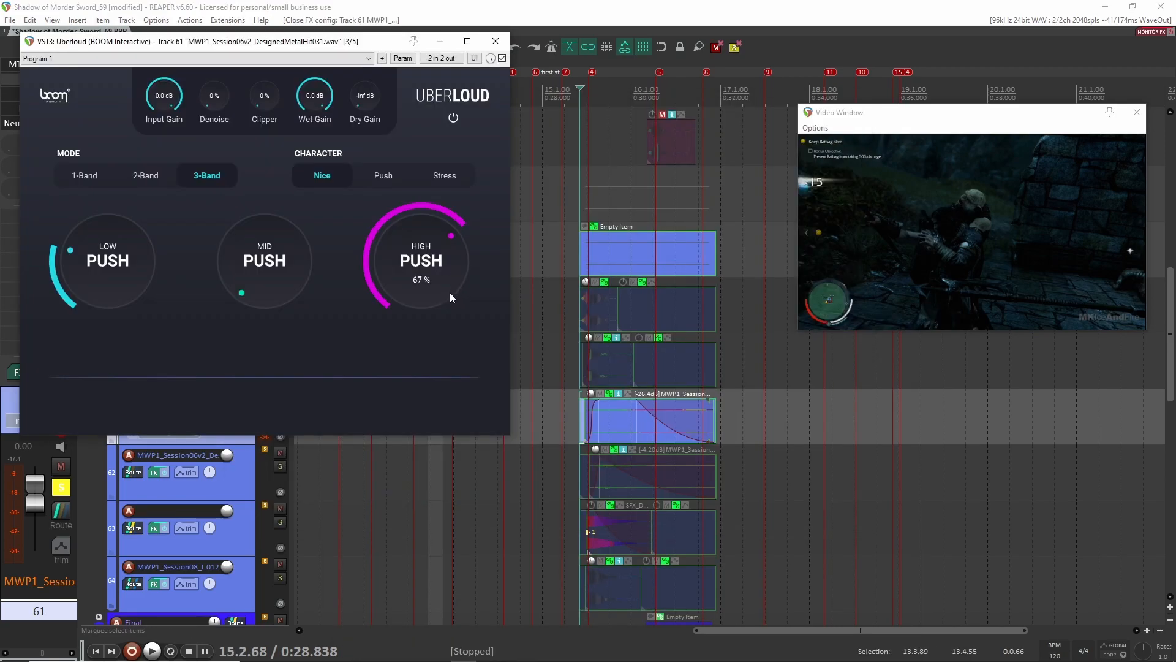
{"action": "left_click", "coordinate": [495, 41]}
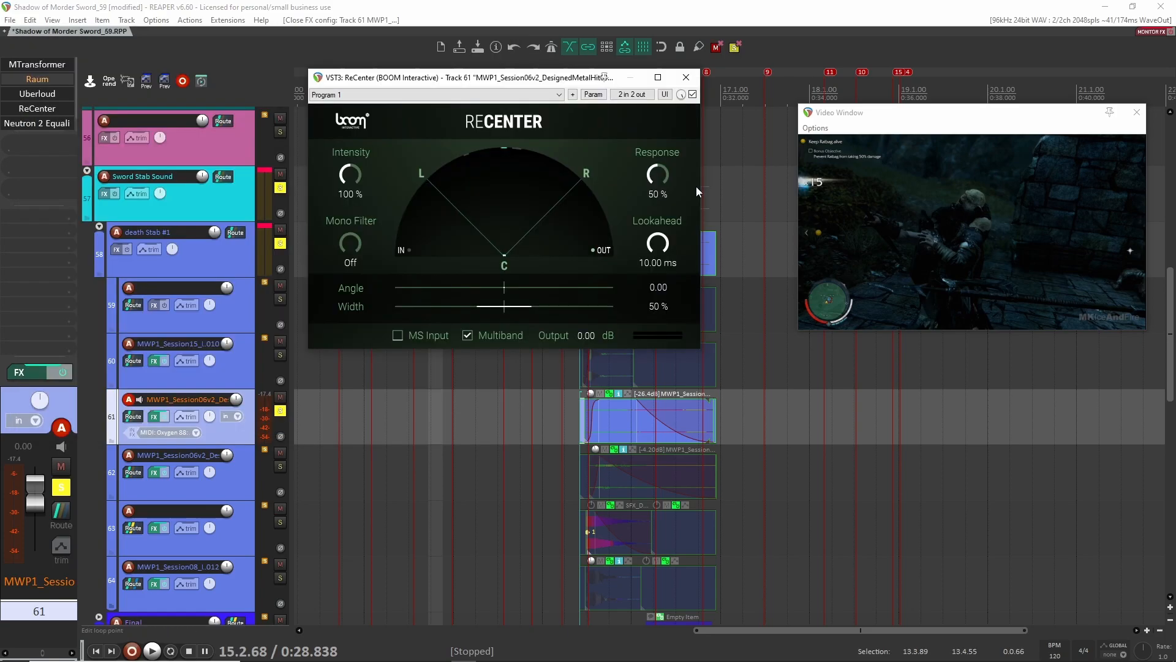
{"action": "left_click", "coordinate": [686, 77]}
Solo the MWP1_Session06v2 layer on track 62 and play it from just before its clip.
{"action": "left_click", "coordinate": [582, 462]}
{"action": "key", "text": "space"}
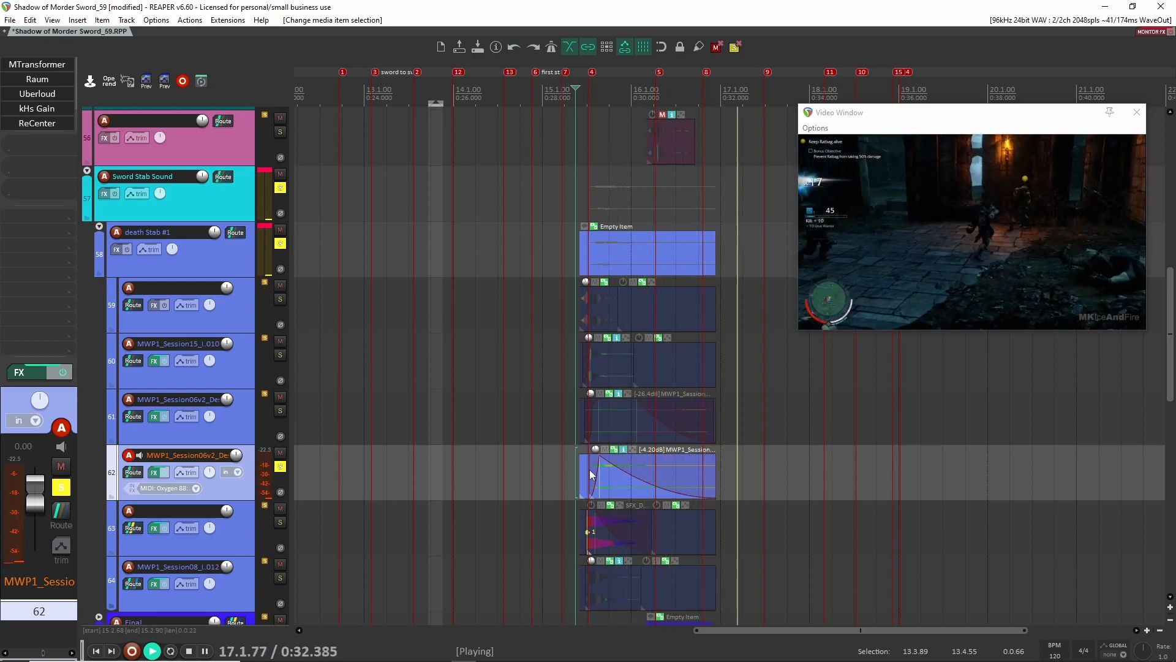
{"action": "key", "text": "space"}
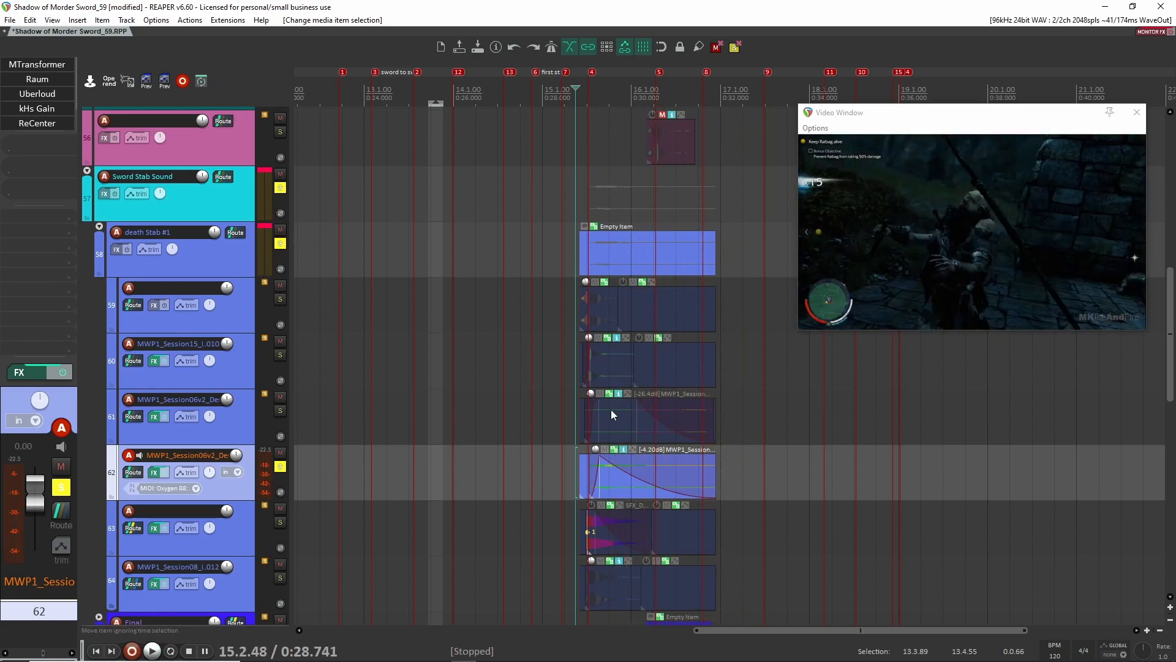
Review the effect chain on track 62, including MTransformer, Raum, Uberloud, kHs Gain and ReCenter.
{"action": "left_click", "coordinate": [38, 65]}
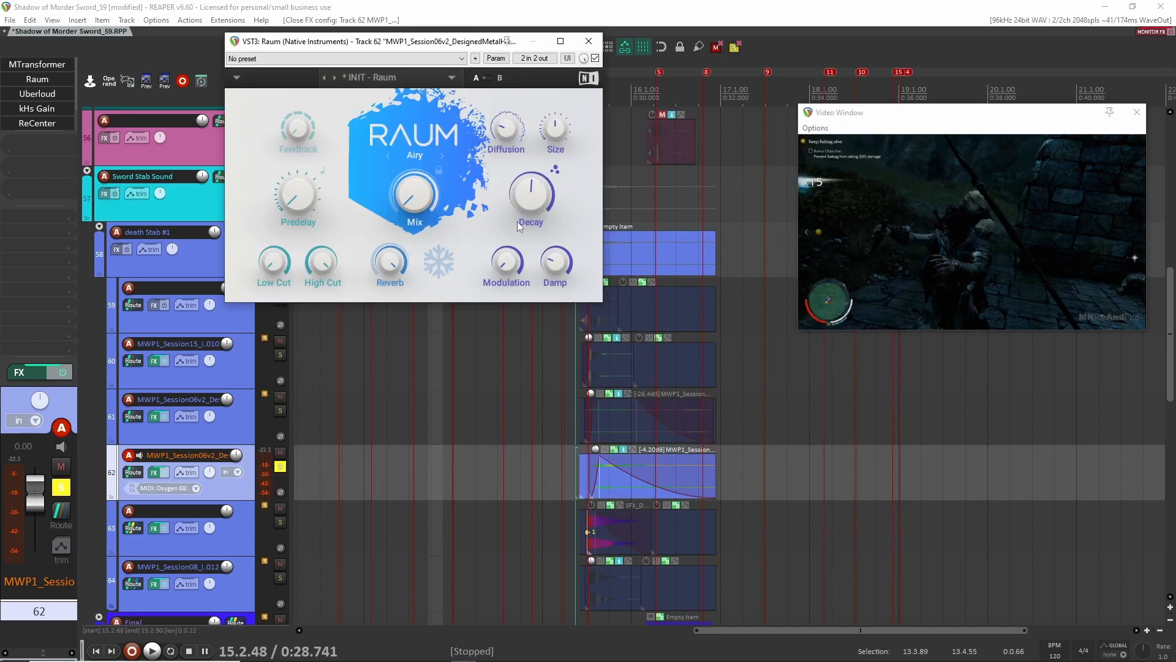
{"action": "left_click", "coordinate": [590, 41]}
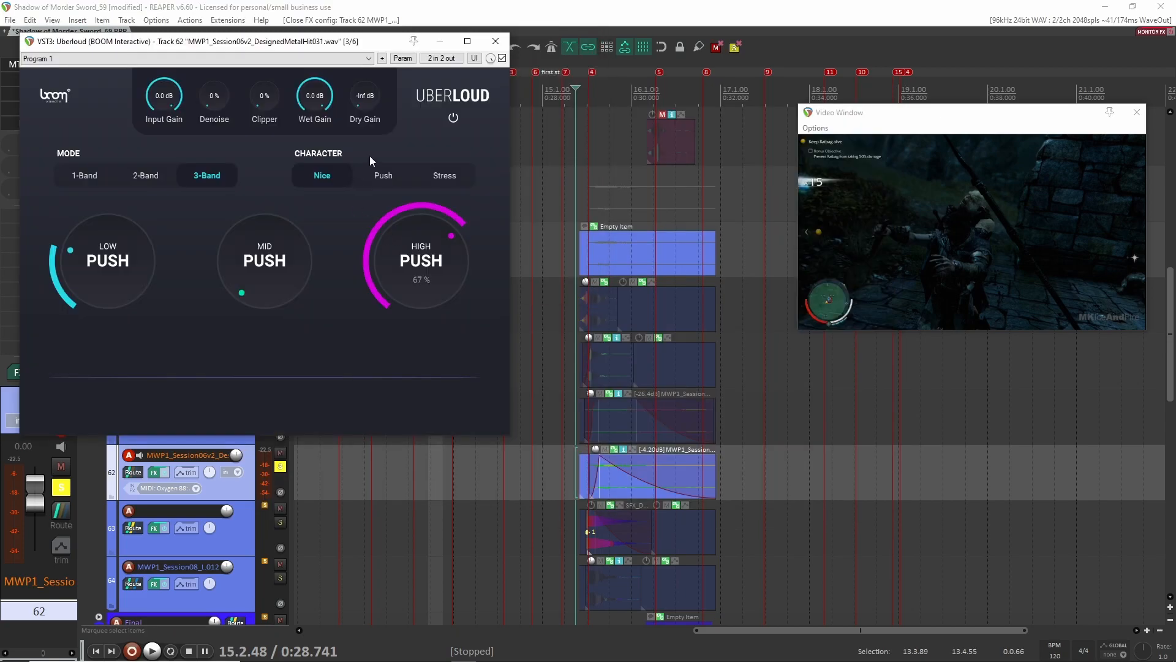
{"action": "left_click", "coordinate": [496, 41]}
{"action": "left_click", "coordinate": [40, 109]}
{"action": "left_click", "coordinate": [39, 108]}
{"action": "left_click", "coordinate": [37, 123]}
{"action": "left_click", "coordinate": [402, 41]}
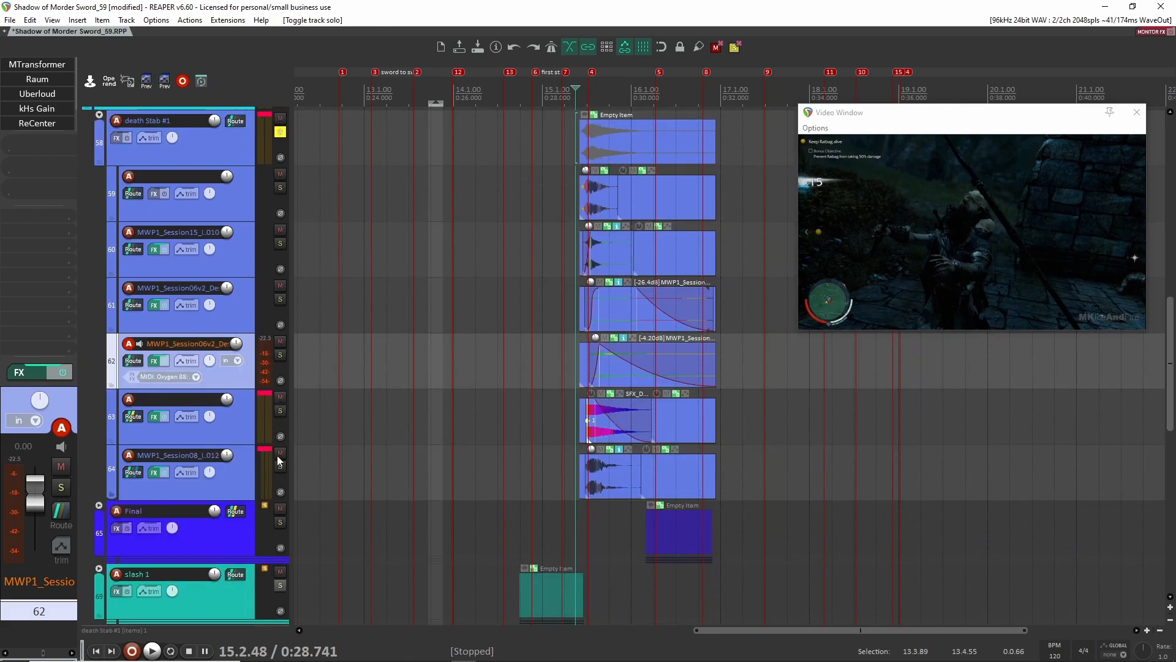
Solo the unnamed layer on track 63 and compare its playback with all its effects enabled and bypassed, leaving them enabled.
{"action": "left_click", "coordinate": [280, 453]}
{"action": "key", "text": "space"}
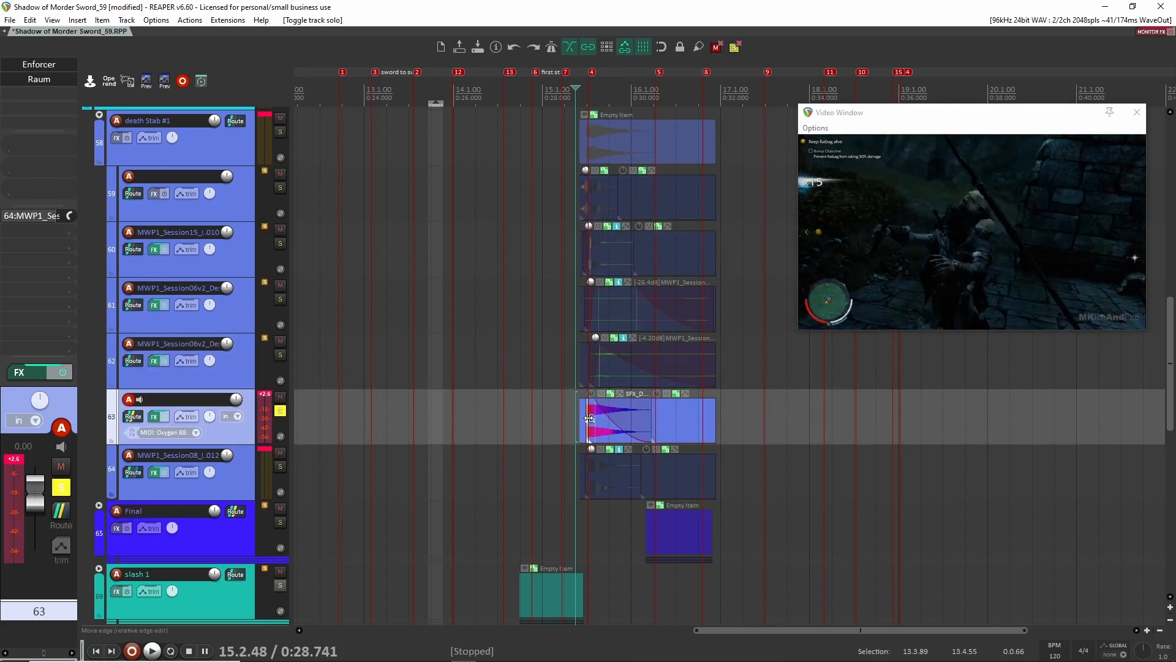
{"action": "left_click", "coordinate": [62, 371]}
{"action": "key", "text": "space"}
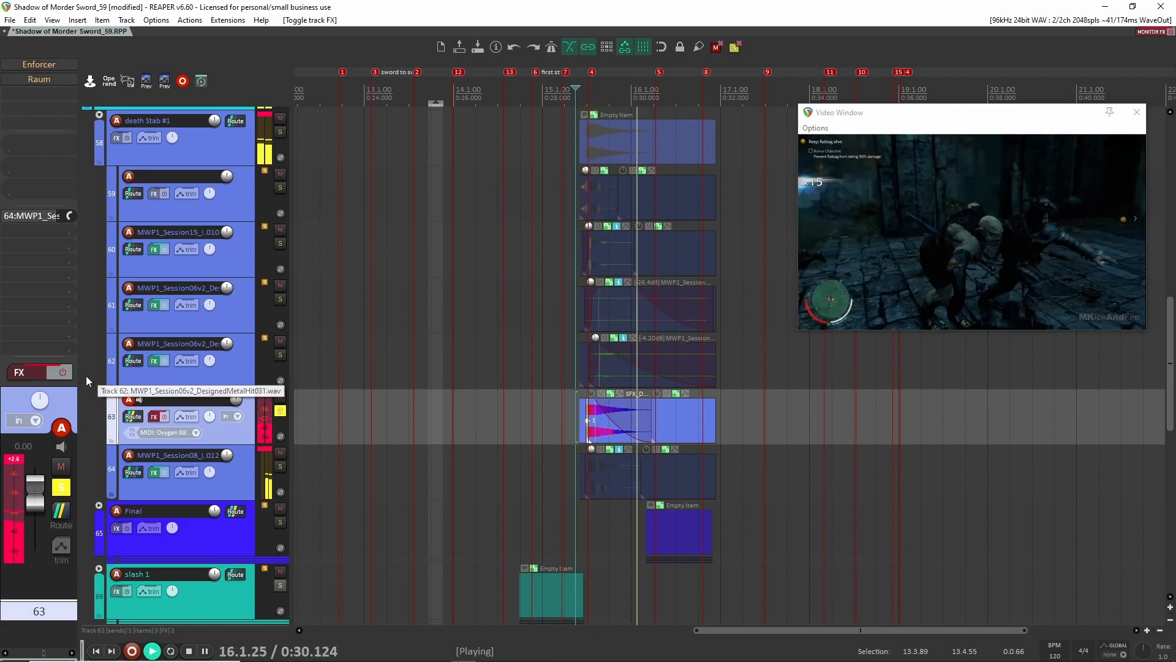
{"action": "key", "text": "space"}
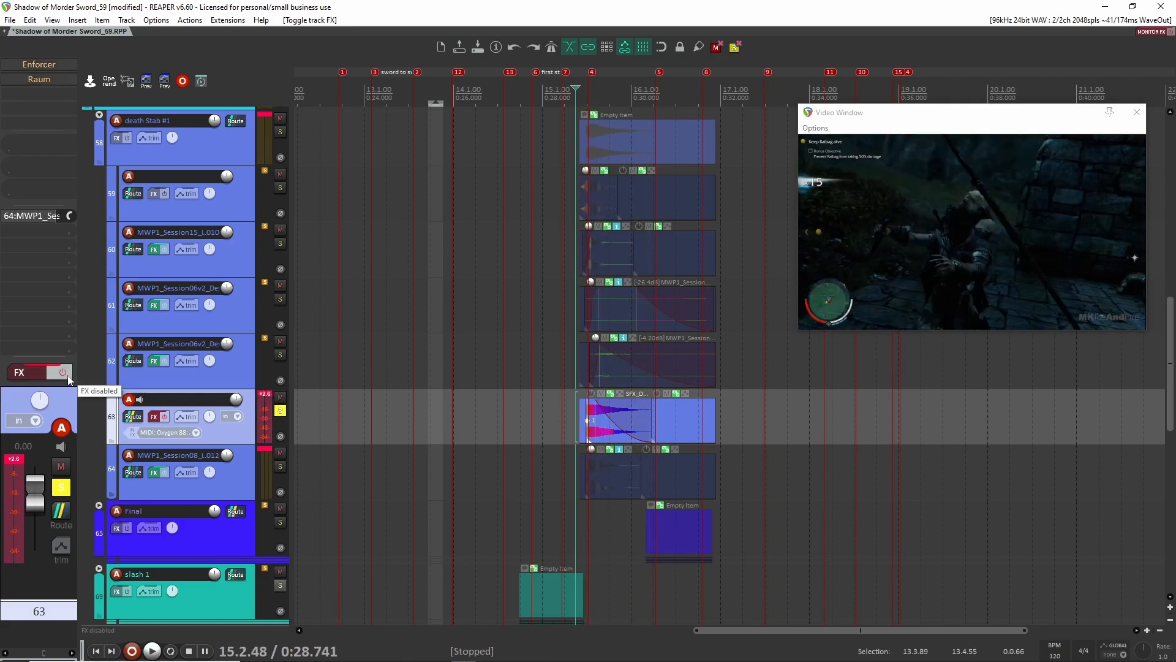
{"action": "left_click", "coordinate": [66, 373]}
Bypass Raum on track 63 and play the layer while examining the Enforcer settings.
{"action": "left_click", "coordinate": [40, 79], "text": "shift"}
{"action": "left_click", "coordinate": [39, 64]}
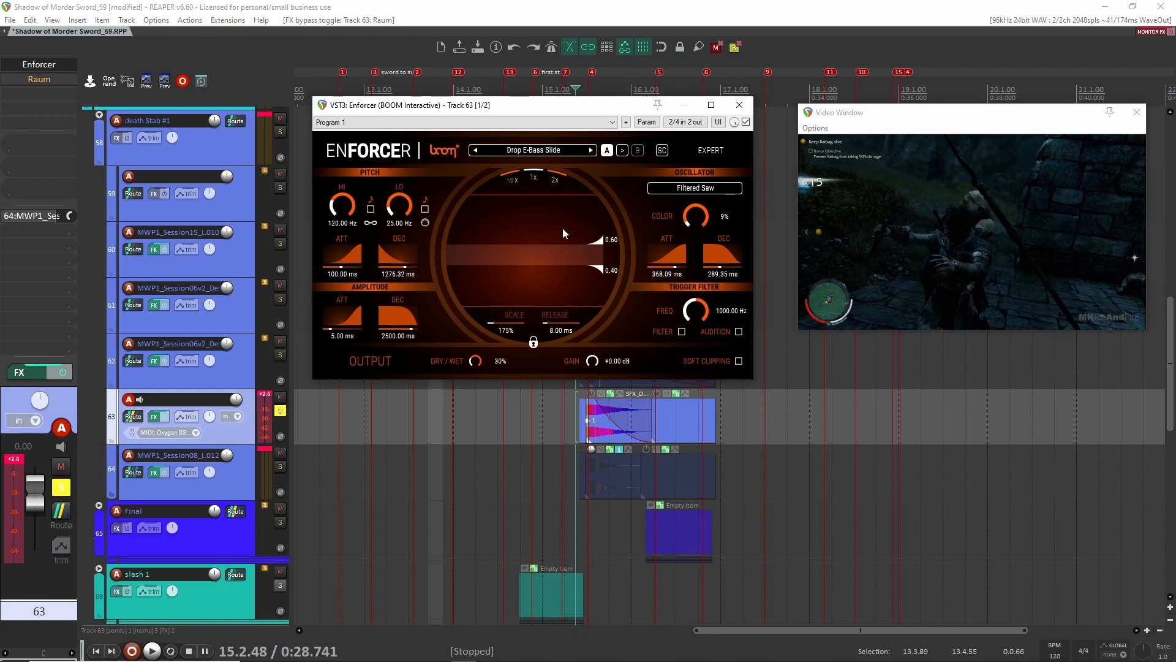
{"action": "key", "text": "space"}
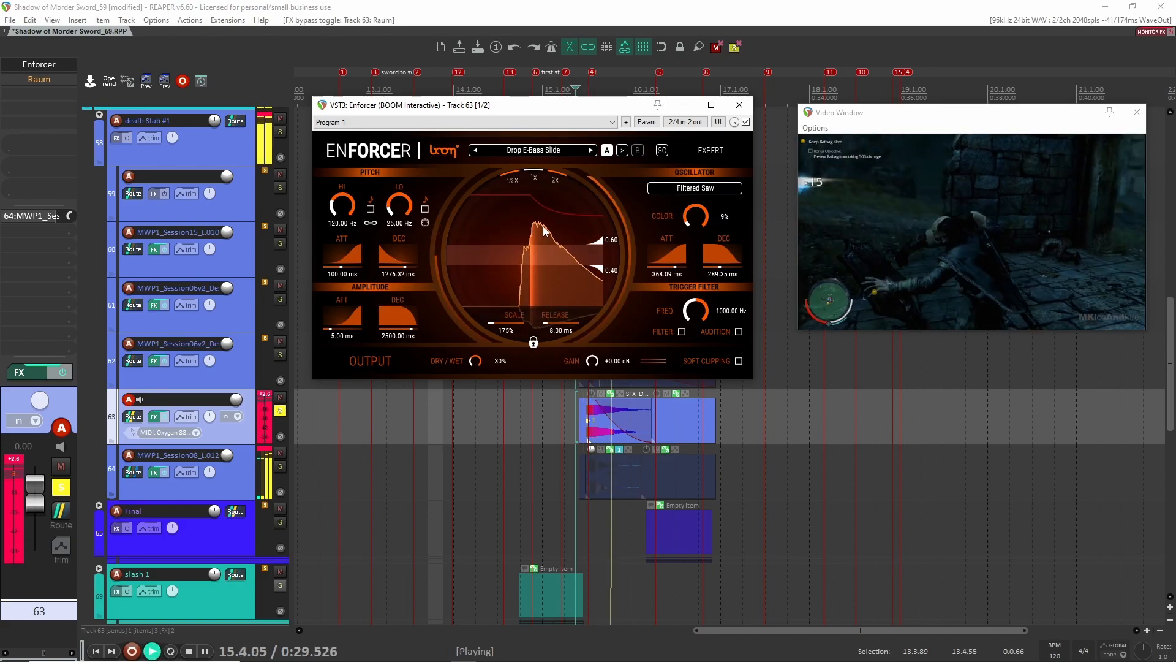
{"action": "key", "text": "space"}
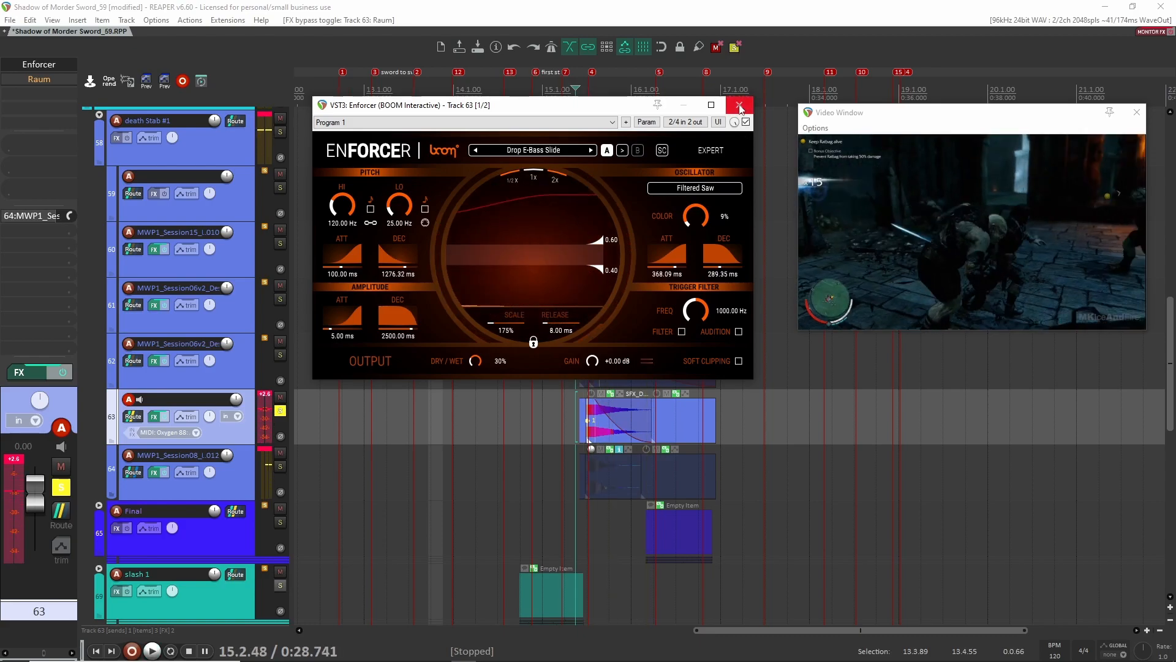
{"action": "left_click", "coordinate": [740, 105]}
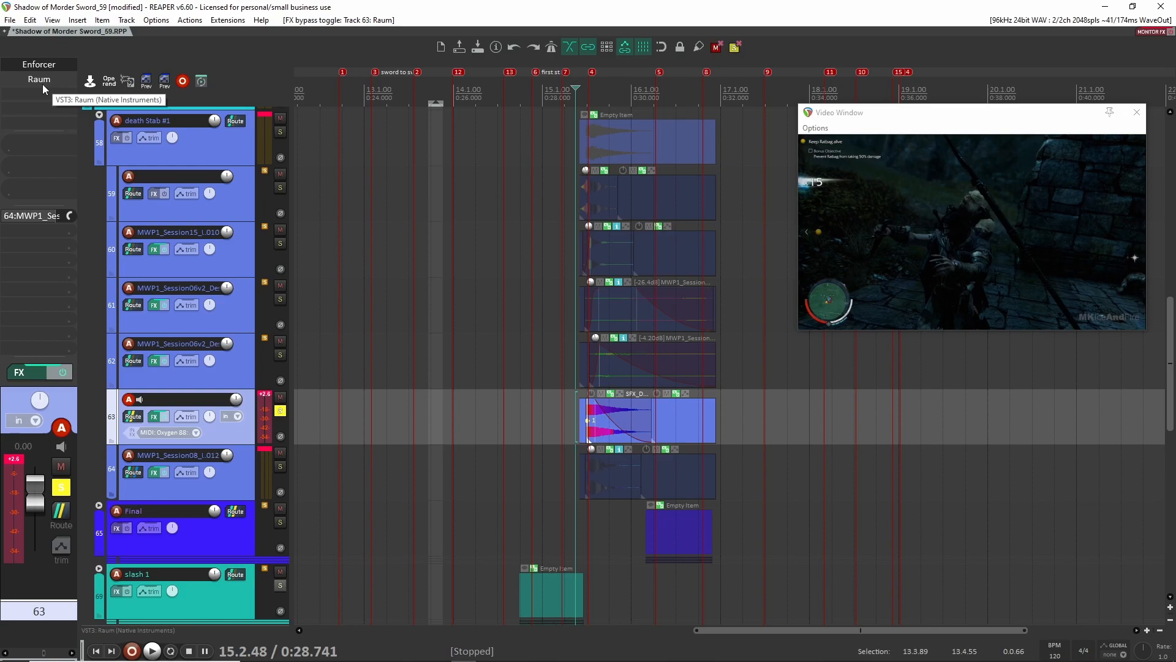
Play track 63 with Raum active again while examining the reverb's settings.
{"action": "left_click", "coordinate": [42, 80]}
{"action": "key", "text": "space"}
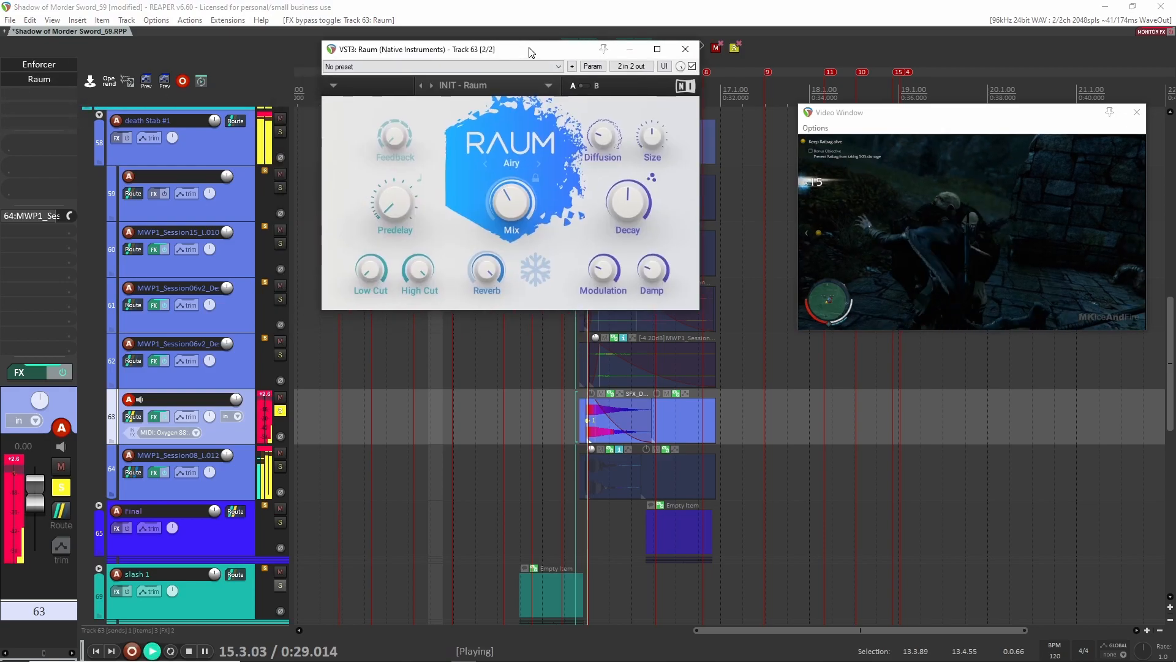
{"action": "left_click", "coordinate": [692, 47]}
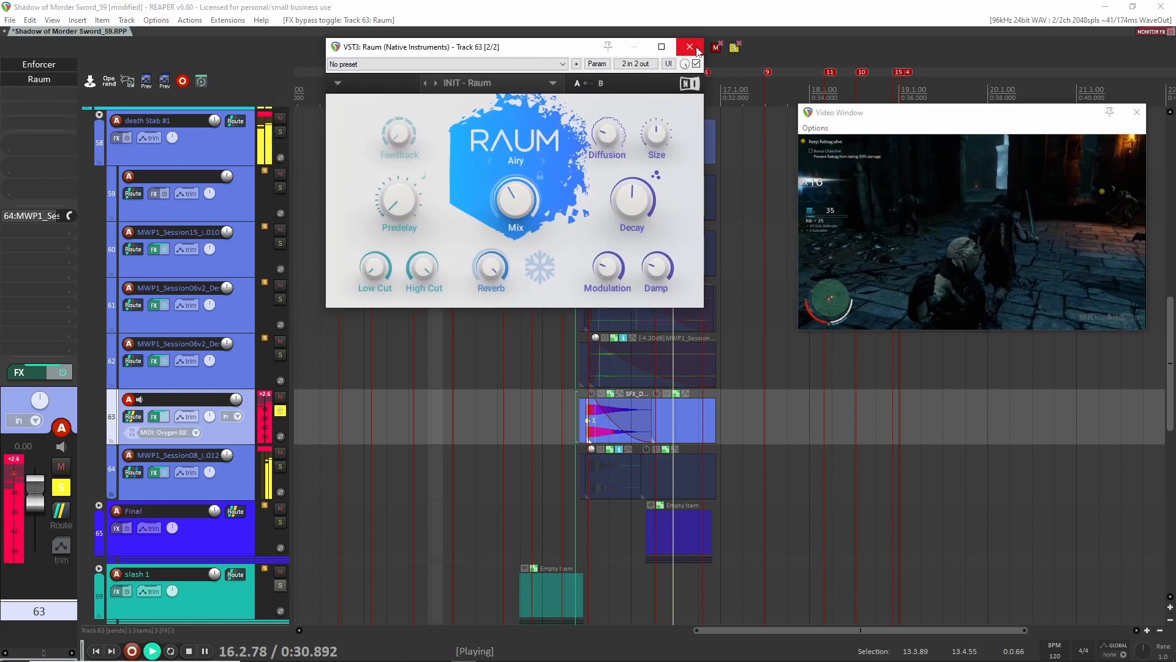
{"action": "key", "text": "space"}
Solo the MWP1_Session08 kick layer on track 64 and play it from its clip start.
{"action": "left_click", "coordinate": [582, 490]}
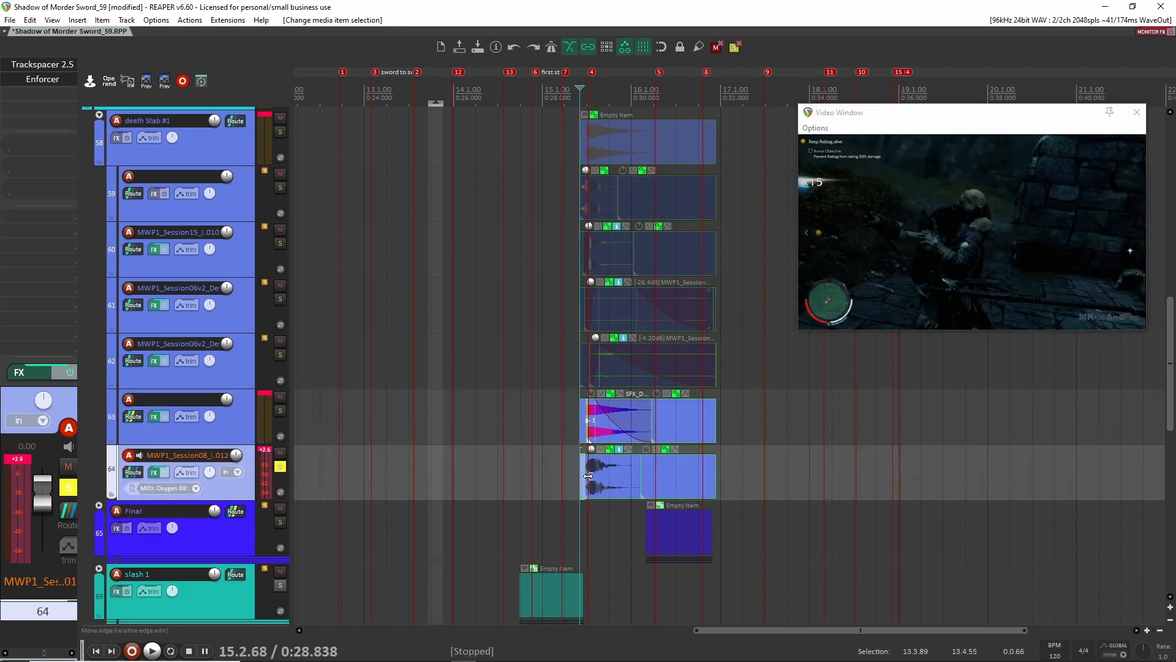
{"action": "key", "text": "space"}
{"action": "key", "text": "space"}
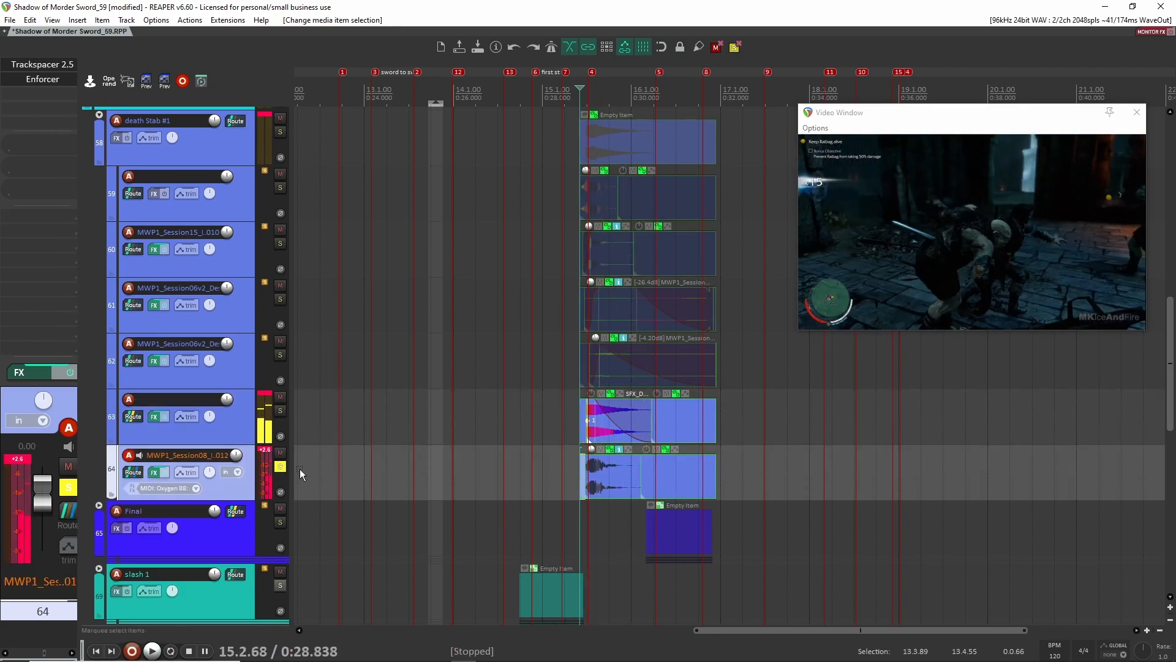
Unsolo track 64 and review its Enforcer and Trackspacer settings.
{"action": "left_click", "coordinate": [280, 467]}
{"action": "left_click", "coordinate": [42, 79]}
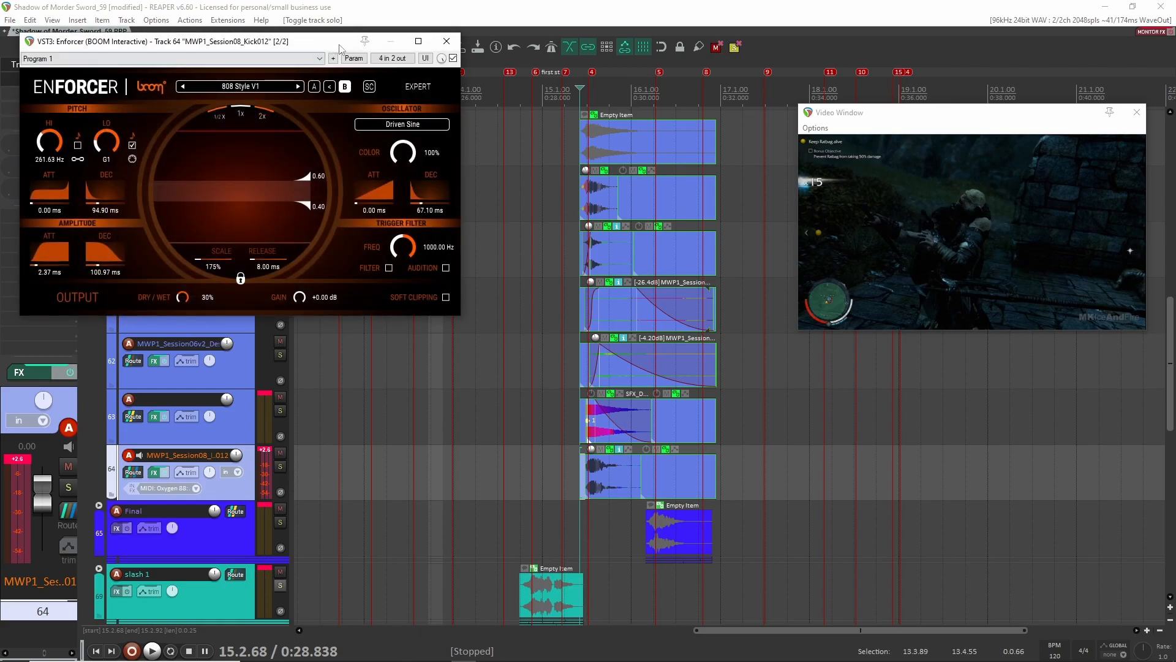
{"action": "left_click", "coordinate": [446, 41]}
{"action": "left_click", "coordinate": [42, 65]}
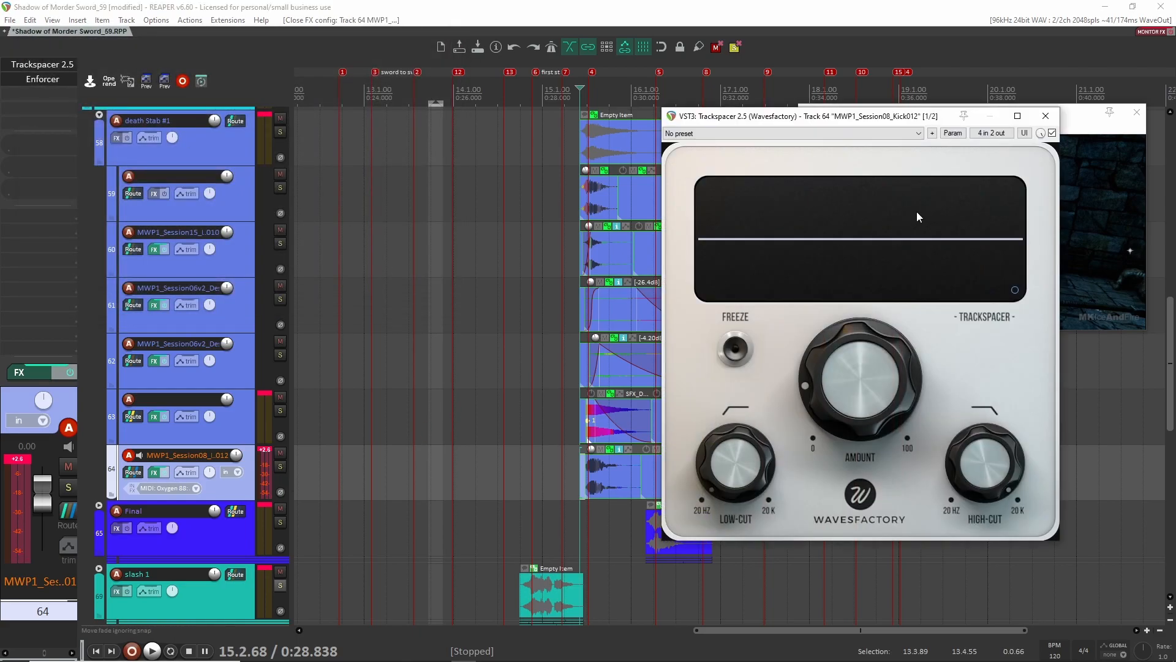
{"action": "left_click", "coordinate": [1049, 116]}
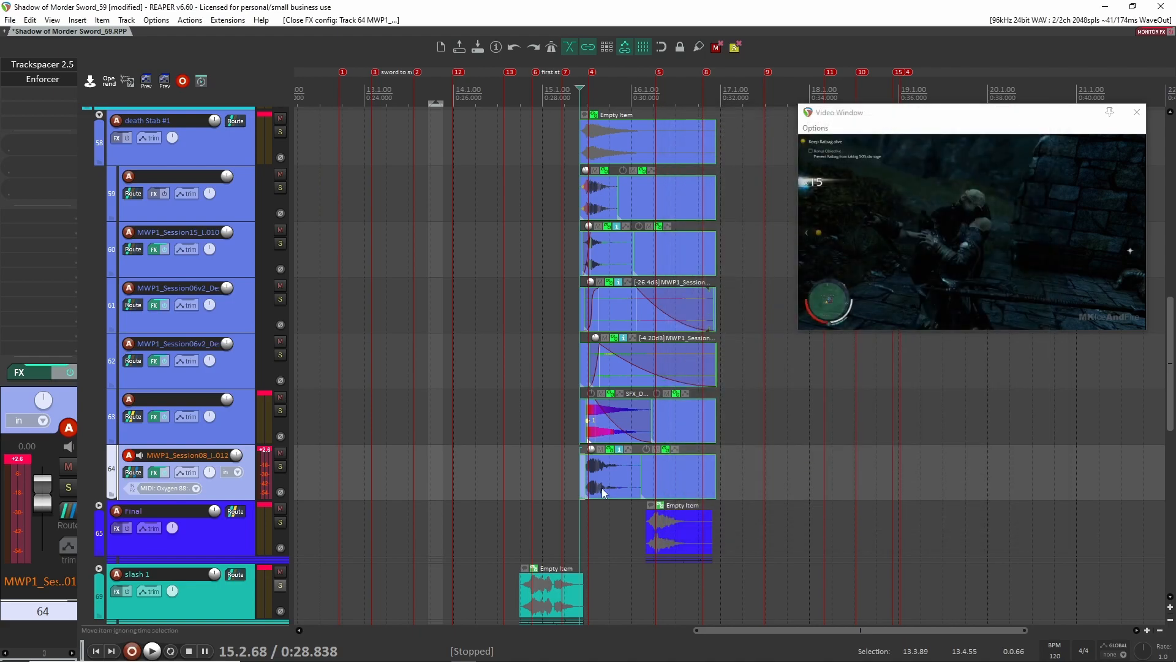
Solo the death Stab #1 folder and play all its layers together from just before the clip.
{"action": "left_click", "coordinate": [577, 477]}
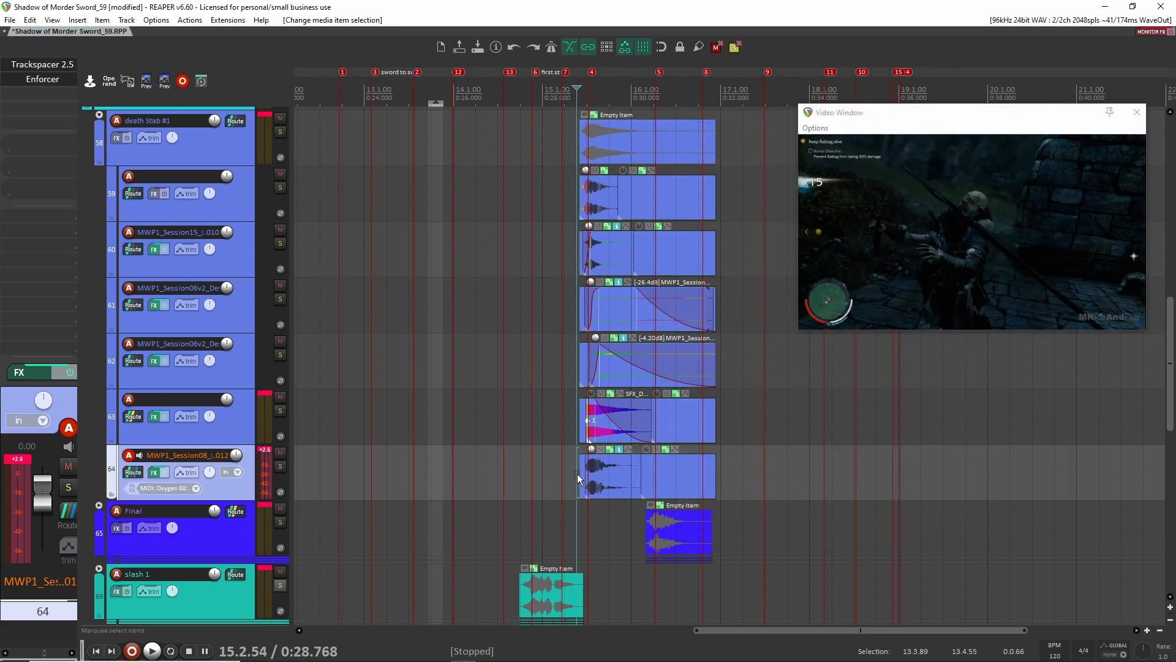
{"action": "scroll", "coordinate": [361, 328], "scroll_direction": "up", "scroll_amount": 4}
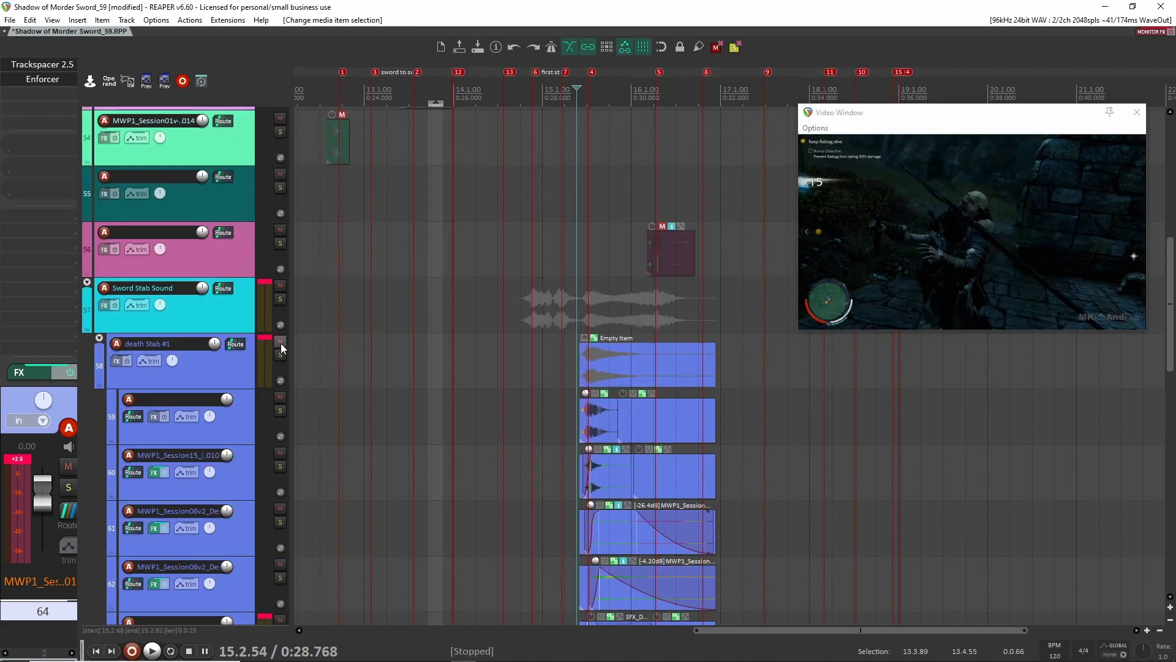
{"action": "key", "text": "F6"}
{"action": "left_click", "coordinate": [574, 354]}
{"action": "key", "text": "space"}
{"action": "scroll", "coordinate": [586, 357], "scroll_direction": "down", "scroll_amount": 4}
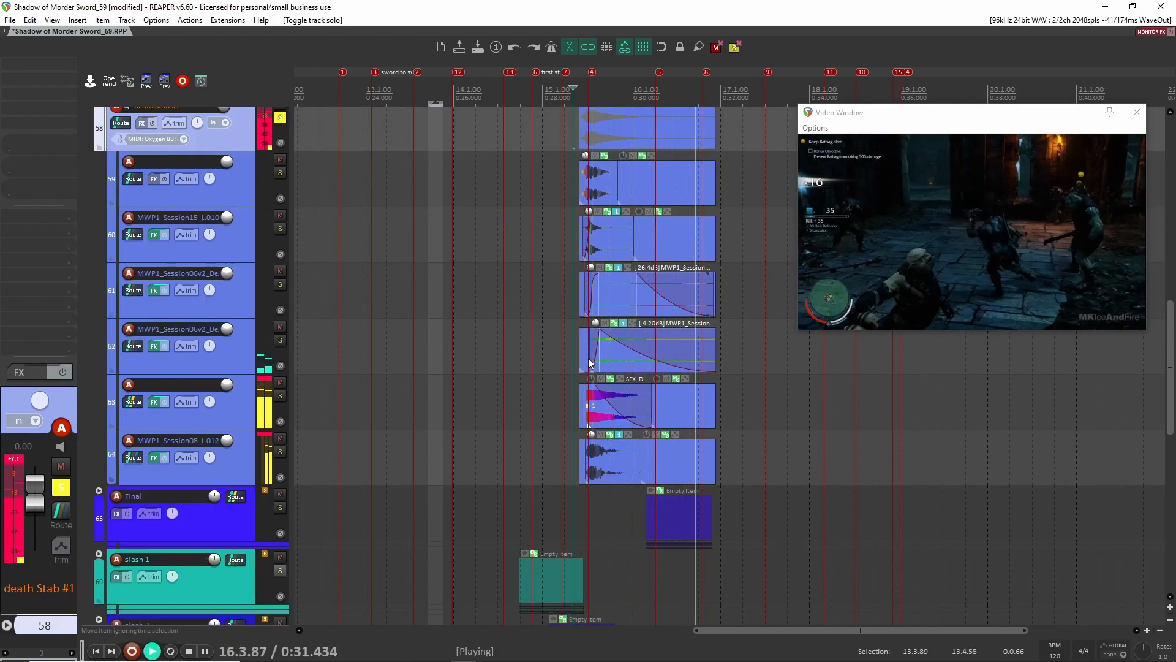
{"action": "key", "text": "space"}
Collapse death Stab #1, expand the Final folder, and solo and play its unnamed first layer on track 66.
{"action": "scroll", "coordinate": [258, 403], "scroll_direction": "up", "scroll_amount": 4}
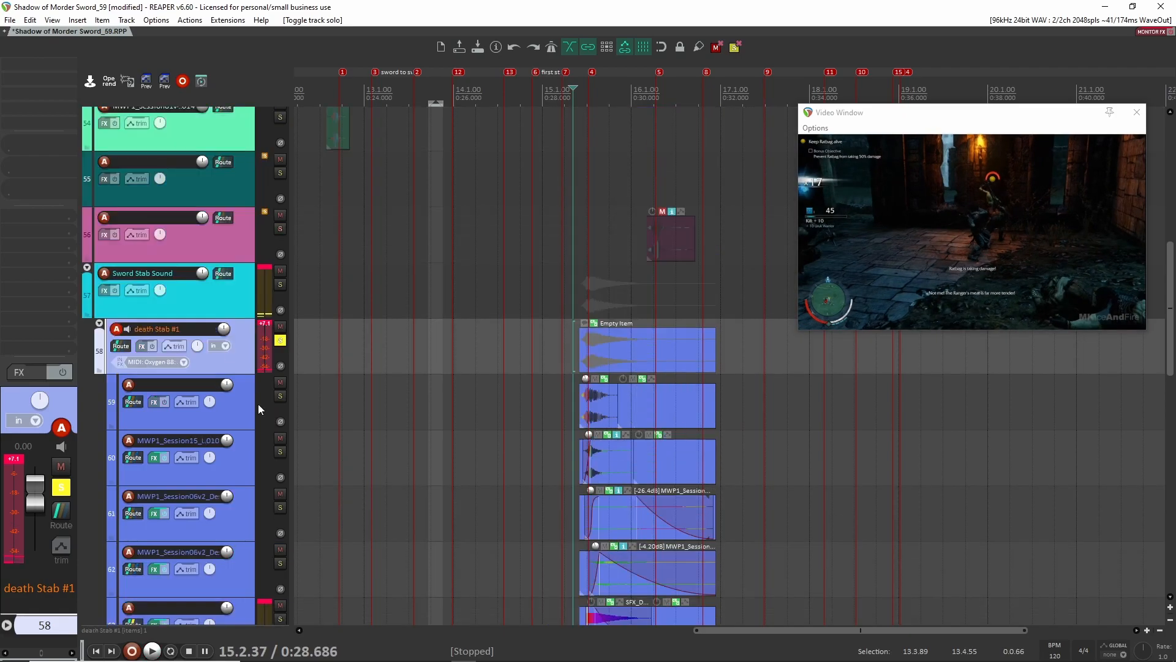
{"action": "key", "text": "F6"}
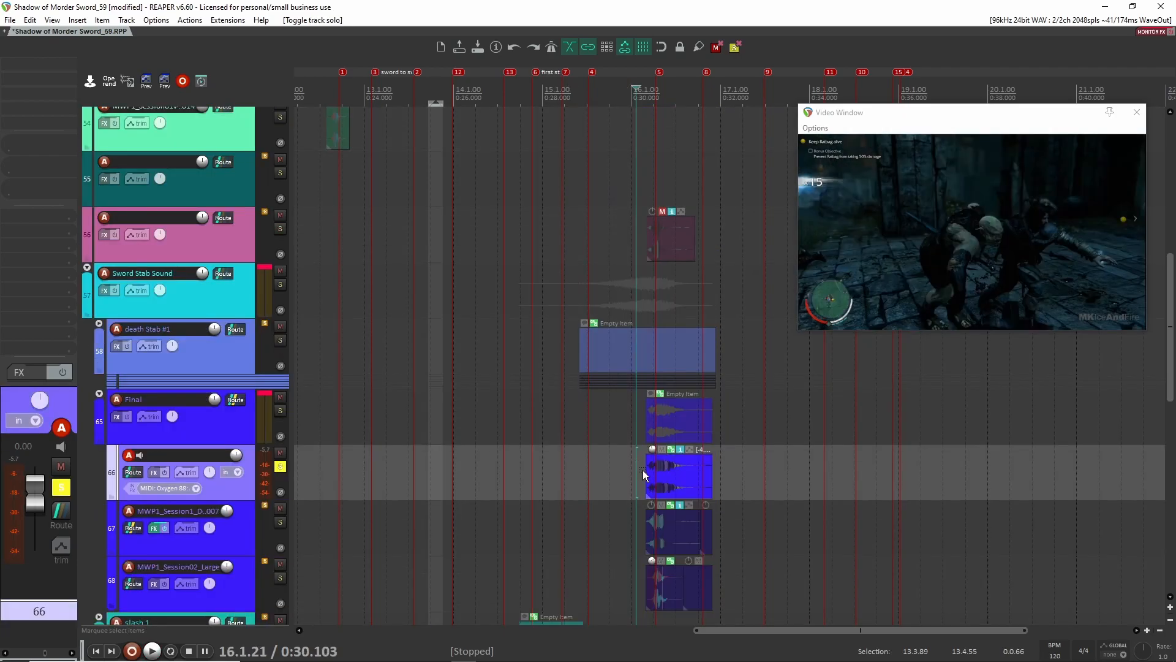
{"action": "scroll", "coordinate": [647, 474], "scroll_direction": "down", "scroll_amount": 2}
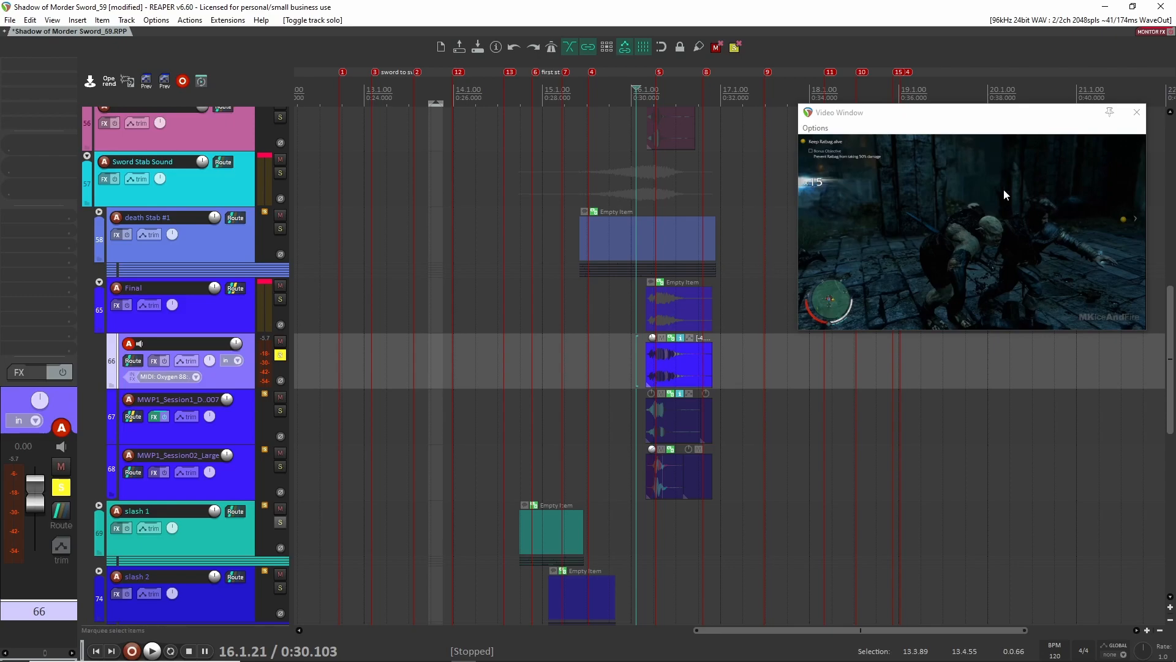
{"action": "key", "text": "space"}
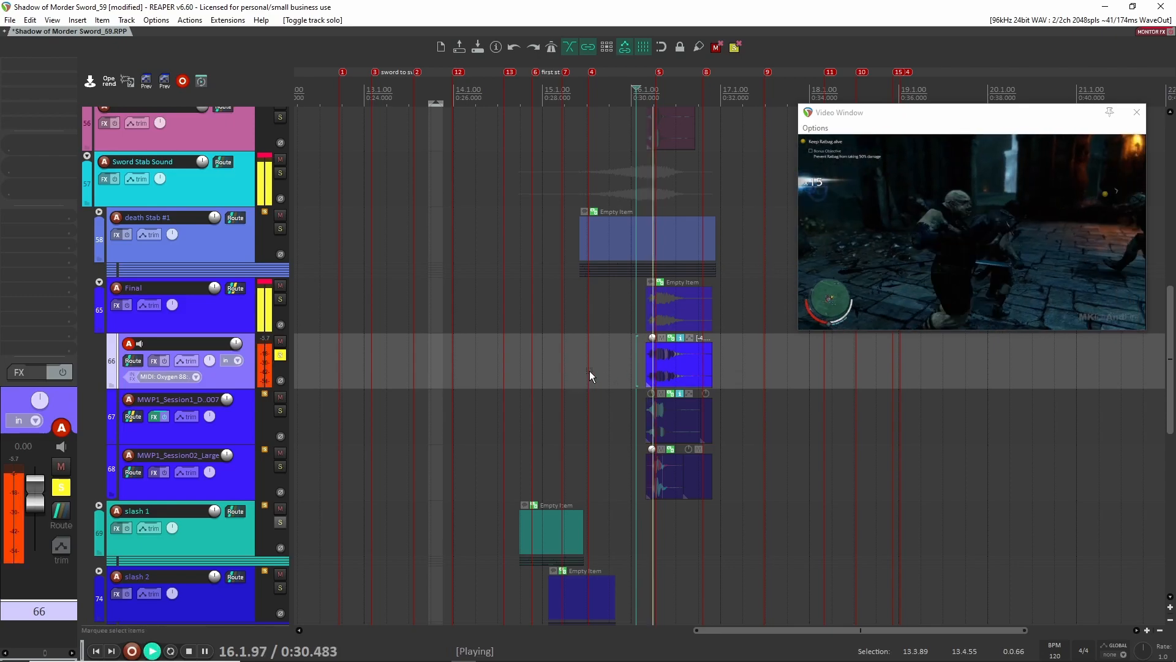
{"action": "key", "text": "space"}
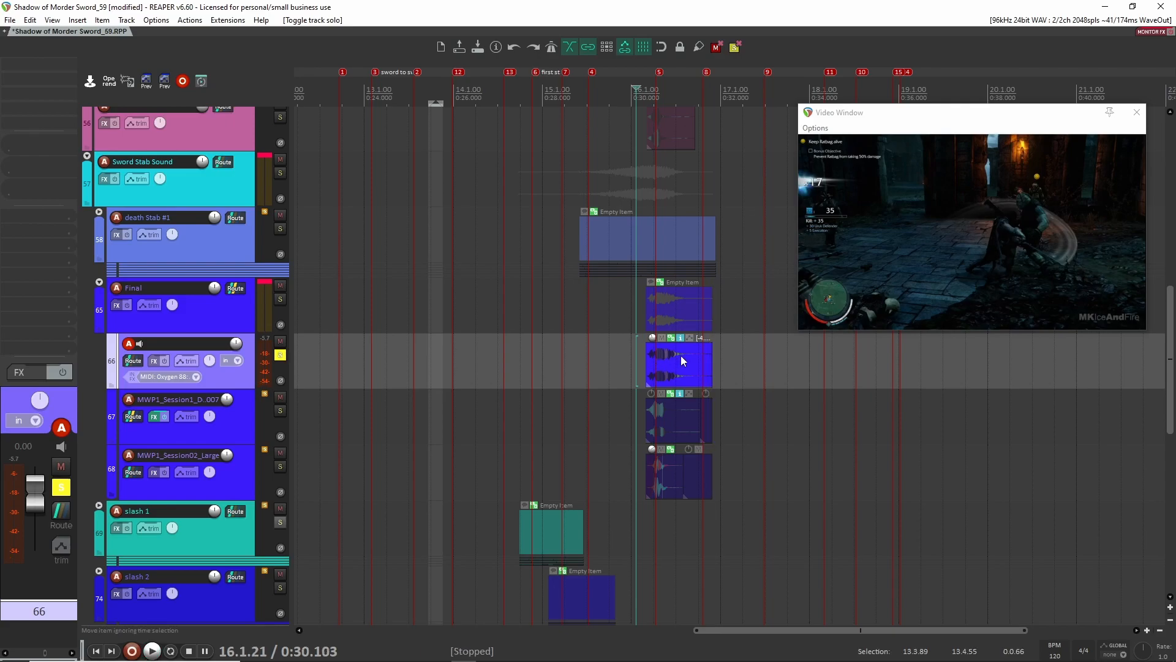
{"action": "left_click", "coordinate": [681, 356]}
{"action": "left_click", "coordinate": [647, 358]}
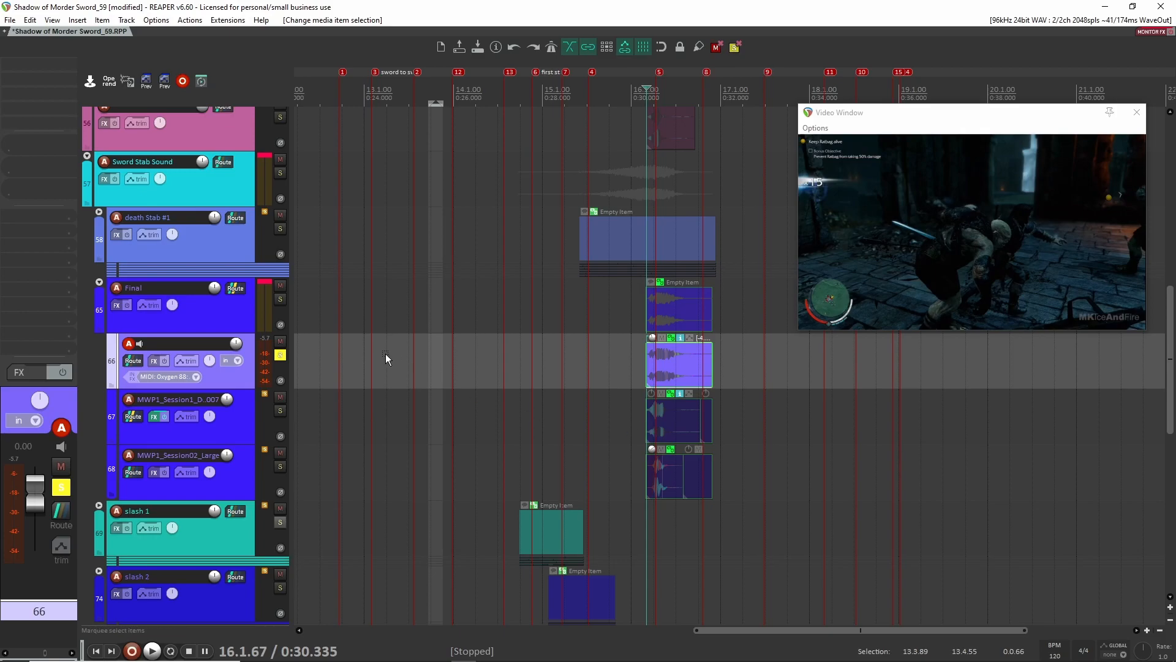
Solo and play the MWP1_Session1 layer on track 67 and review its ReCenter settings.
{"action": "left_click", "coordinate": [641, 412]}
{"action": "key", "text": "space"}
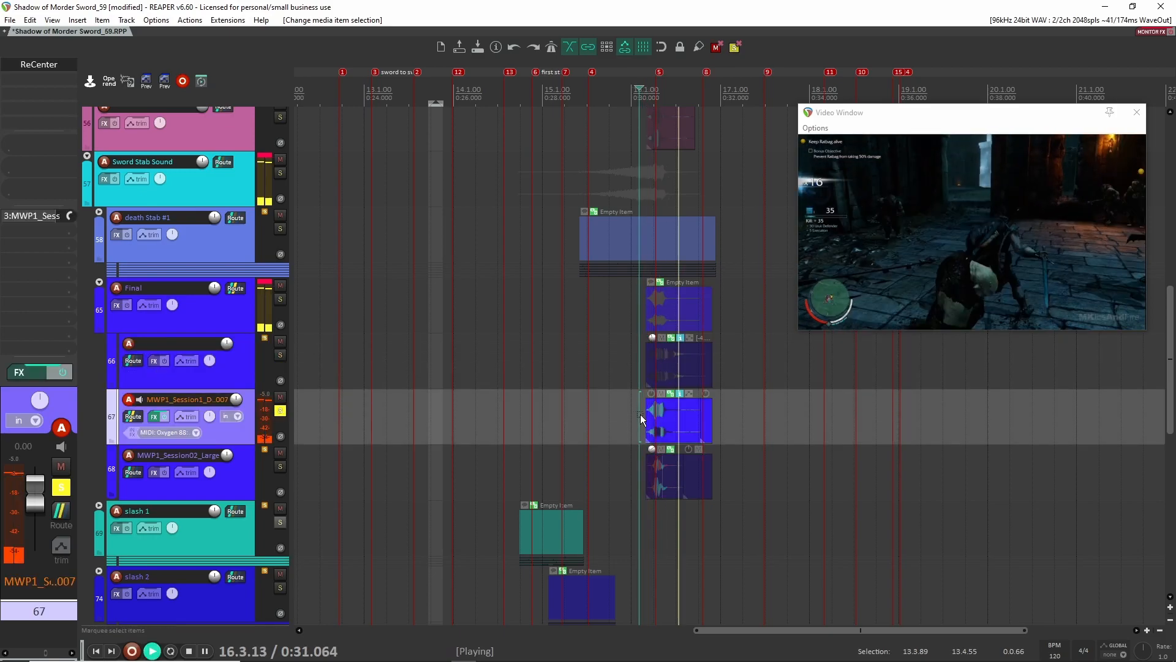
{"action": "key", "text": "space"}
{"action": "left_click", "coordinate": [39, 65]}
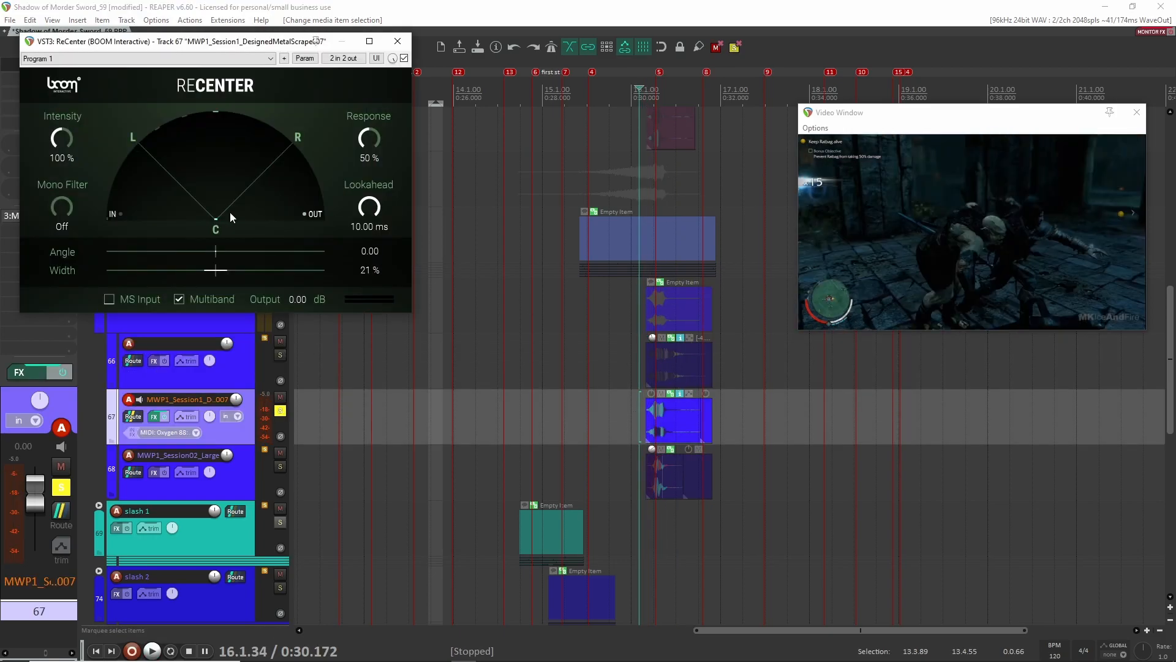
{"action": "left_click", "coordinate": [398, 42]}
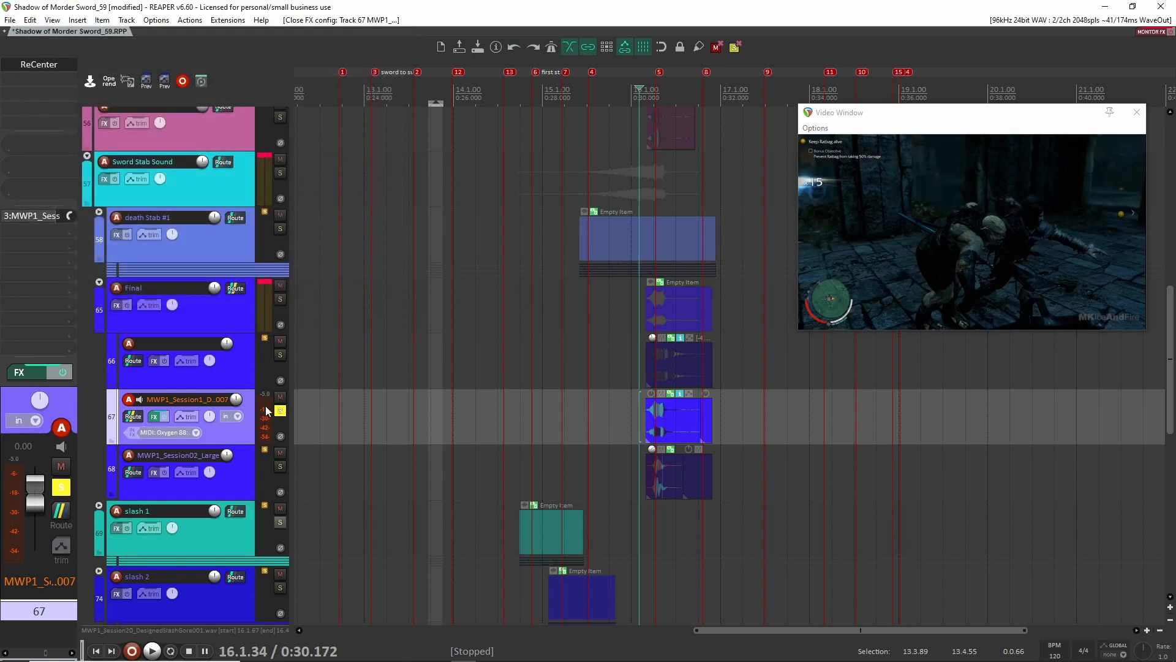
Solo and play the MWP1_Session02_Large layer on track 68 from just before its clip.
{"action": "left_click", "coordinate": [650, 470]}
{"action": "key", "text": "space"}
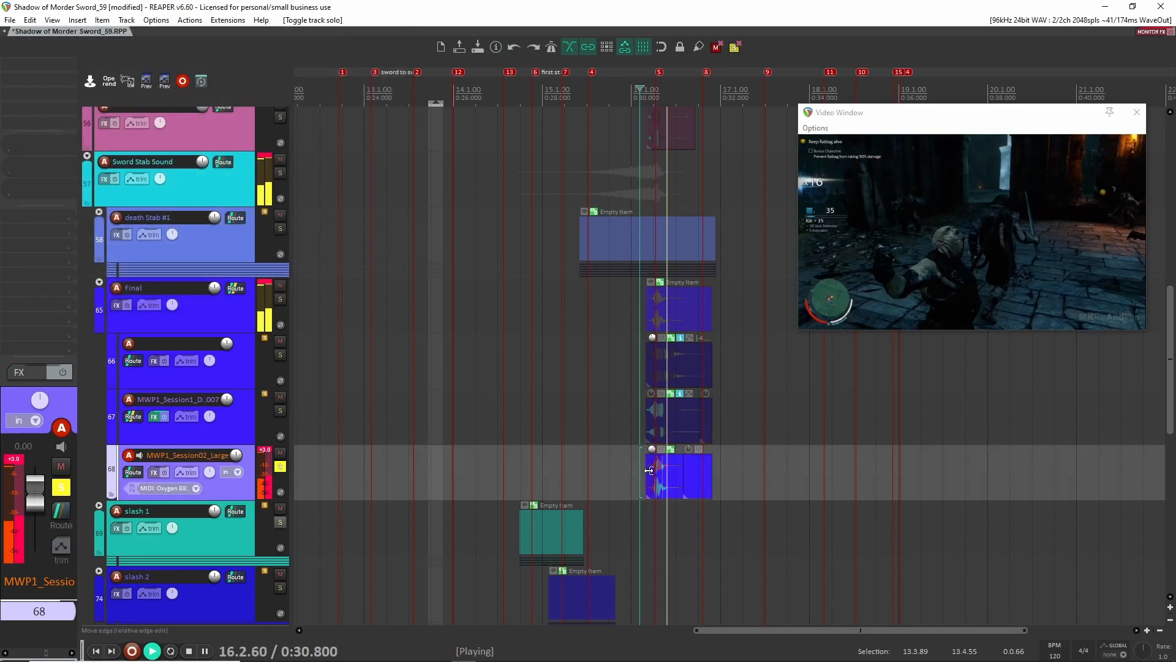
{"action": "key", "text": "space"}
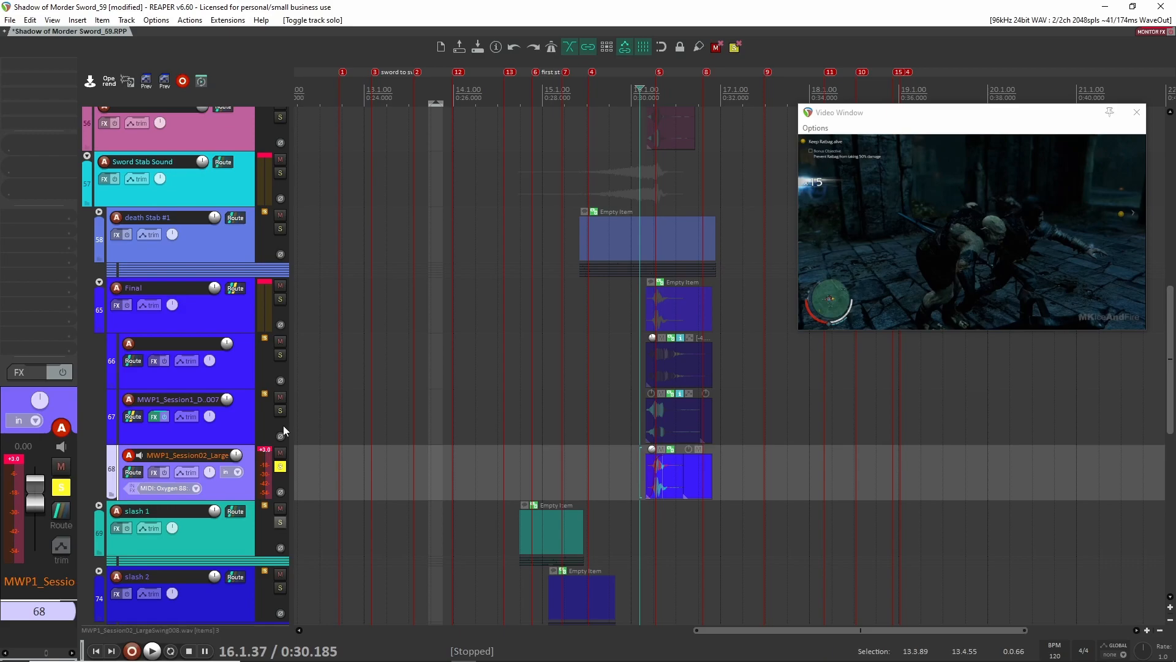
Unsolo track 68, solo the Final folder, and play all its layers together.
{"action": "left_click", "coordinate": [280, 466]}
{"action": "key", "text": "space"}
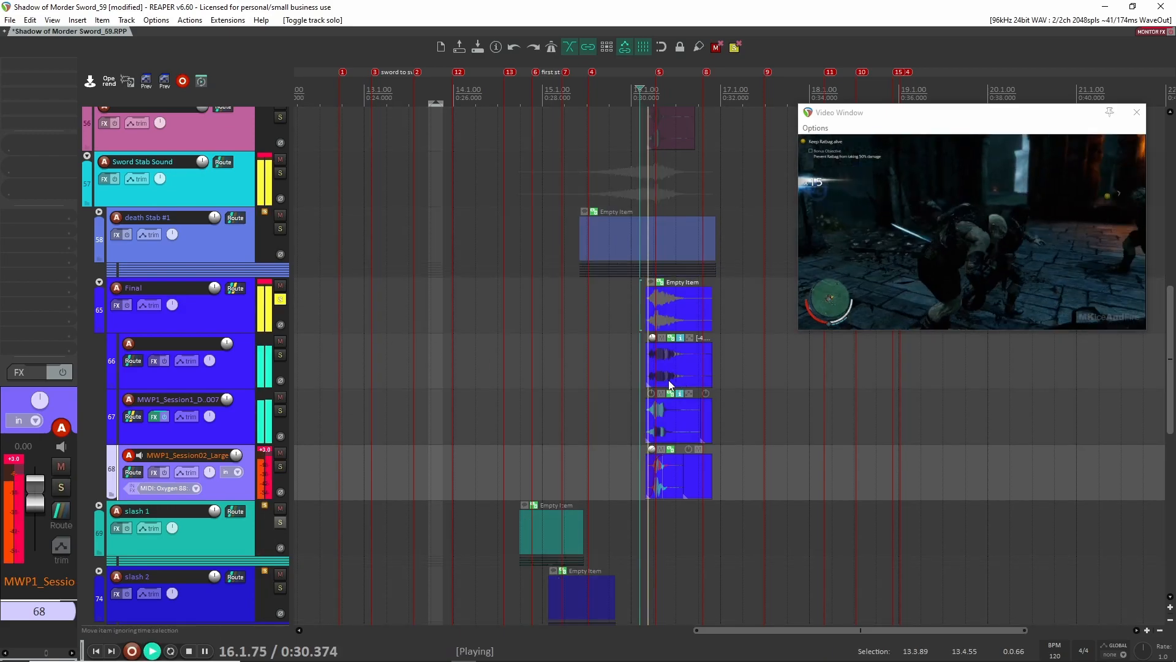
{"action": "key", "text": "space"}
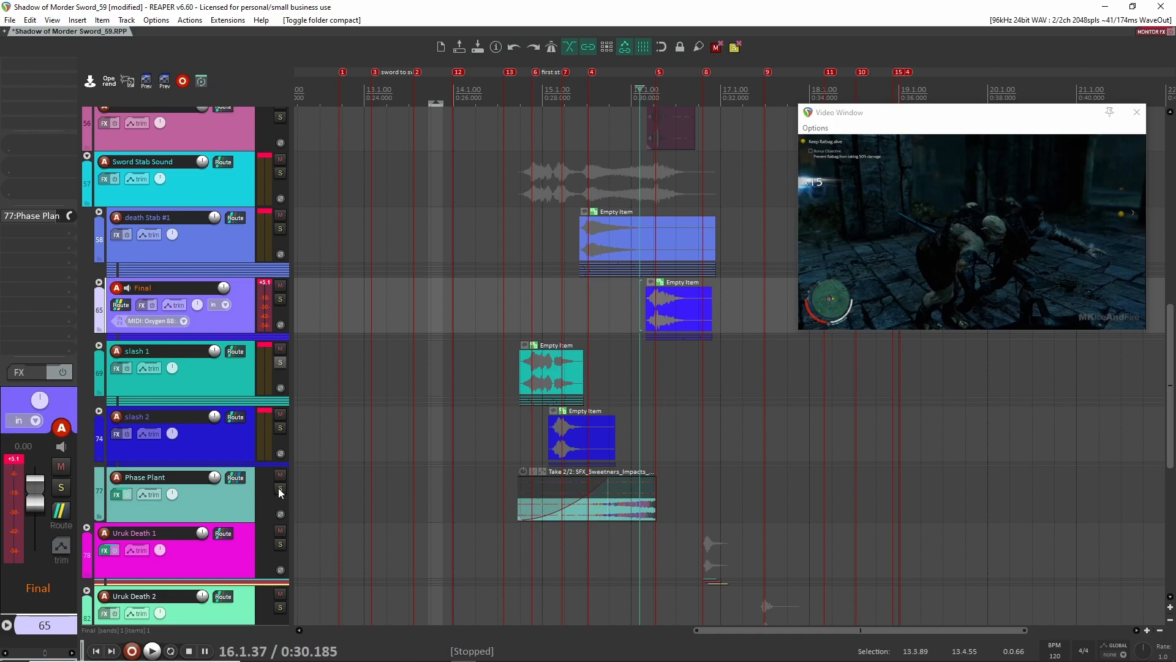
Solo the Phase Plant track and play its clip from just before the start.
{"action": "left_click", "coordinate": [506, 494]}
{"action": "key", "text": "F6"}
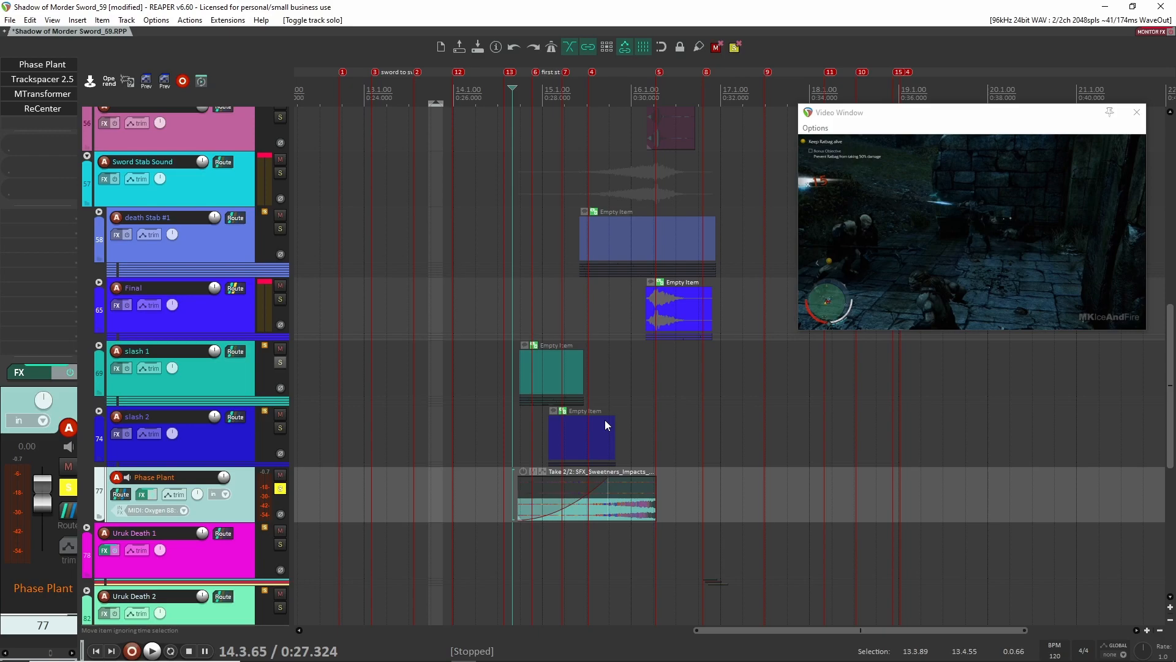
{"action": "key", "text": "space"}
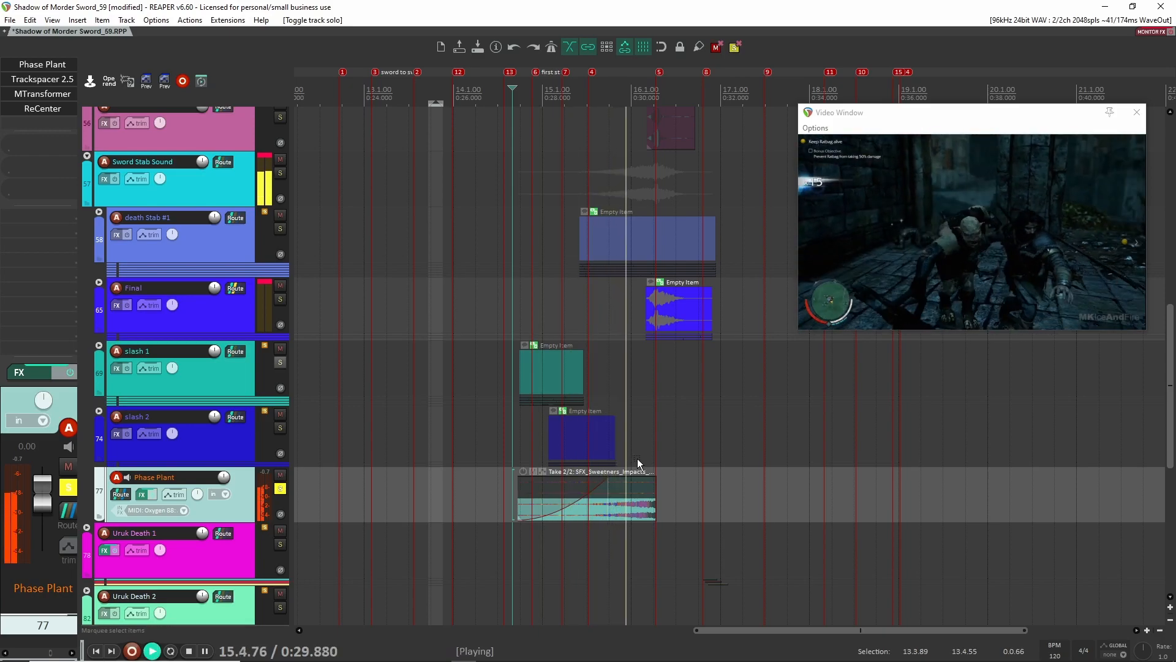
{"action": "key", "text": "space"}
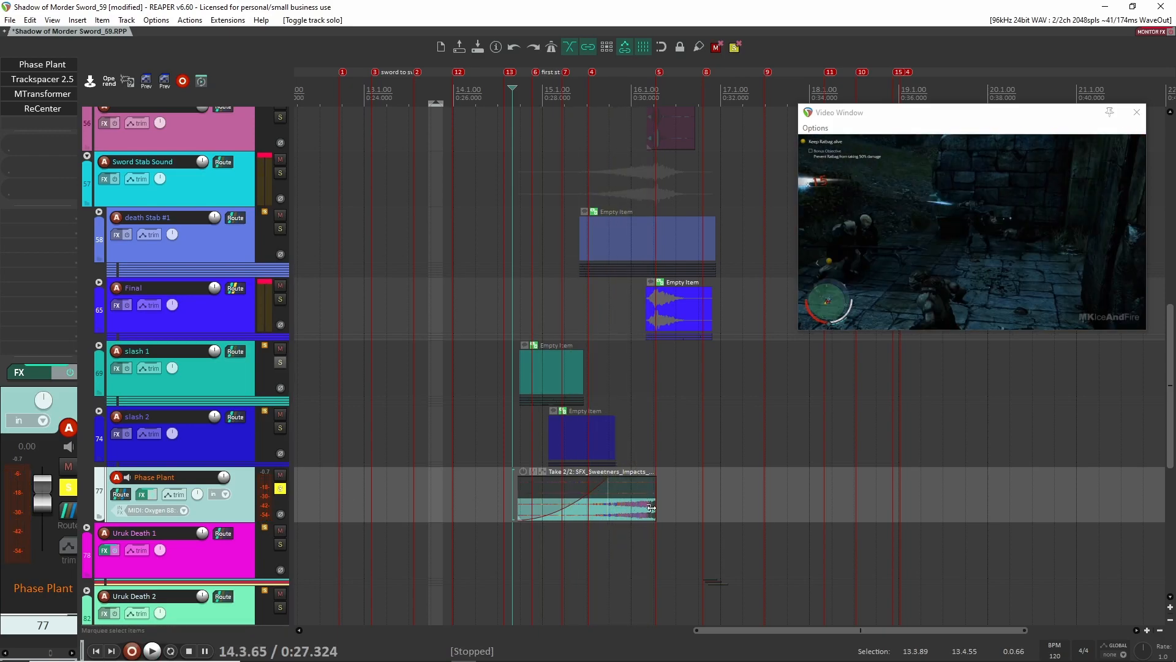
Switch the Phase Plant clip to its first take, audition it without the fade-in, and undo the fade removal.
{"action": "left_click", "coordinate": [633, 484]}
{"action": "left_click_drag", "start_coordinate": [607, 481], "coordinate": [516, 483]}
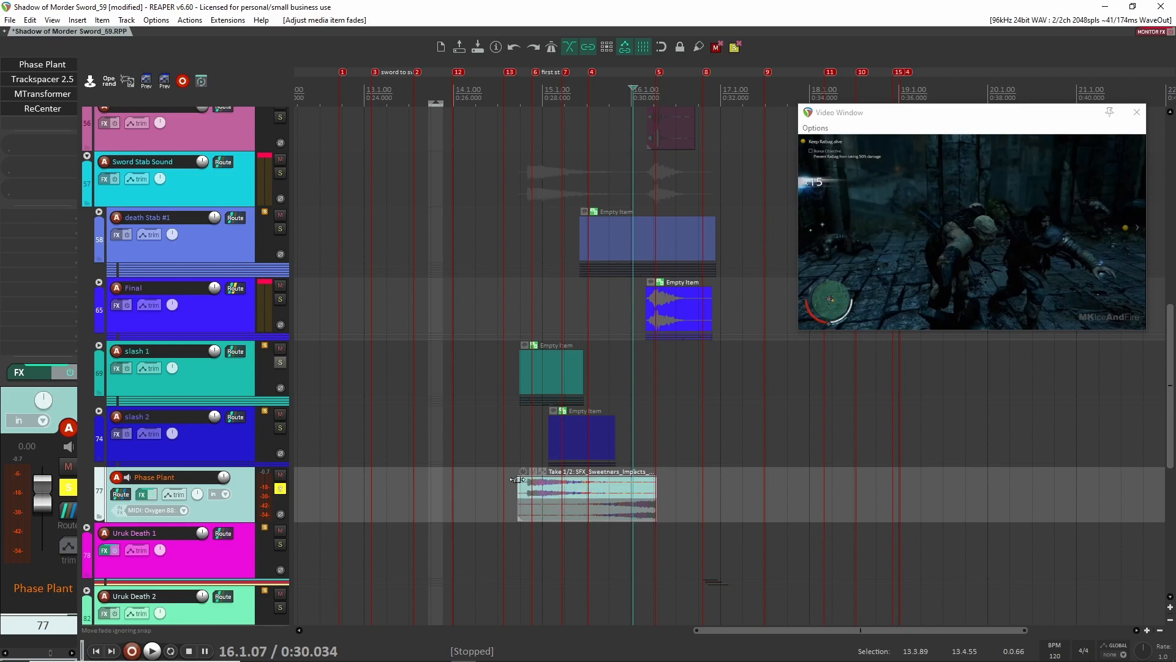
{"action": "left_click", "coordinate": [514, 478]}
{"action": "key", "text": "space"}
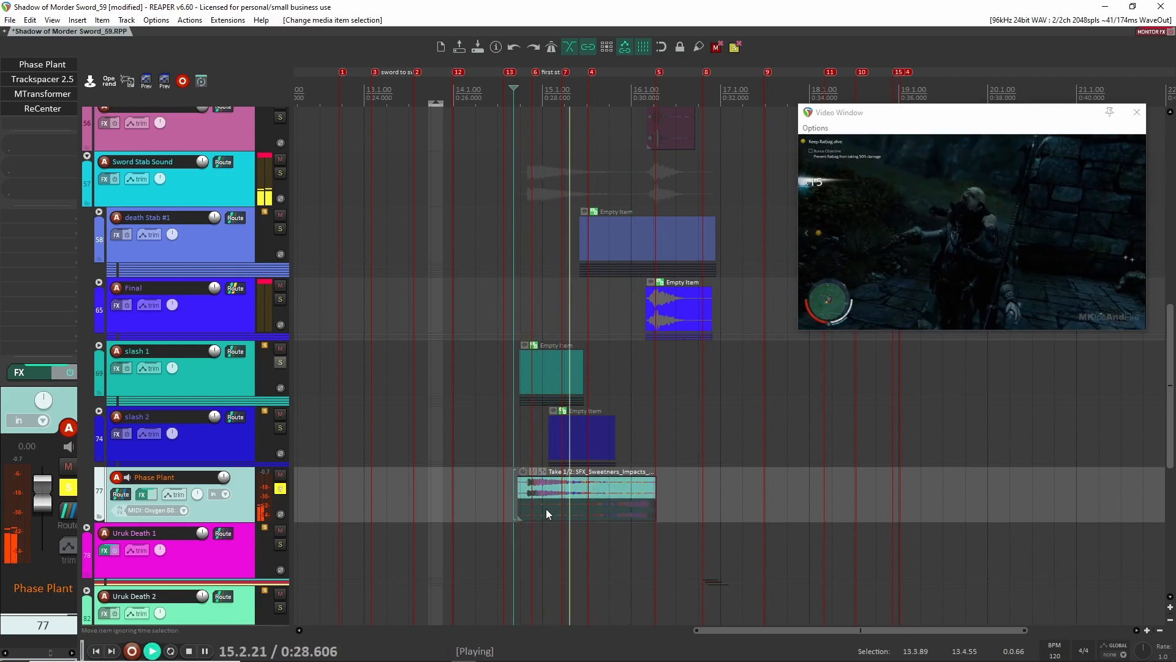
{"action": "key", "text": "space"}
{"action": "key", "text": "ctrl+z"}
{"action": "key", "text": "ctrl+z"}
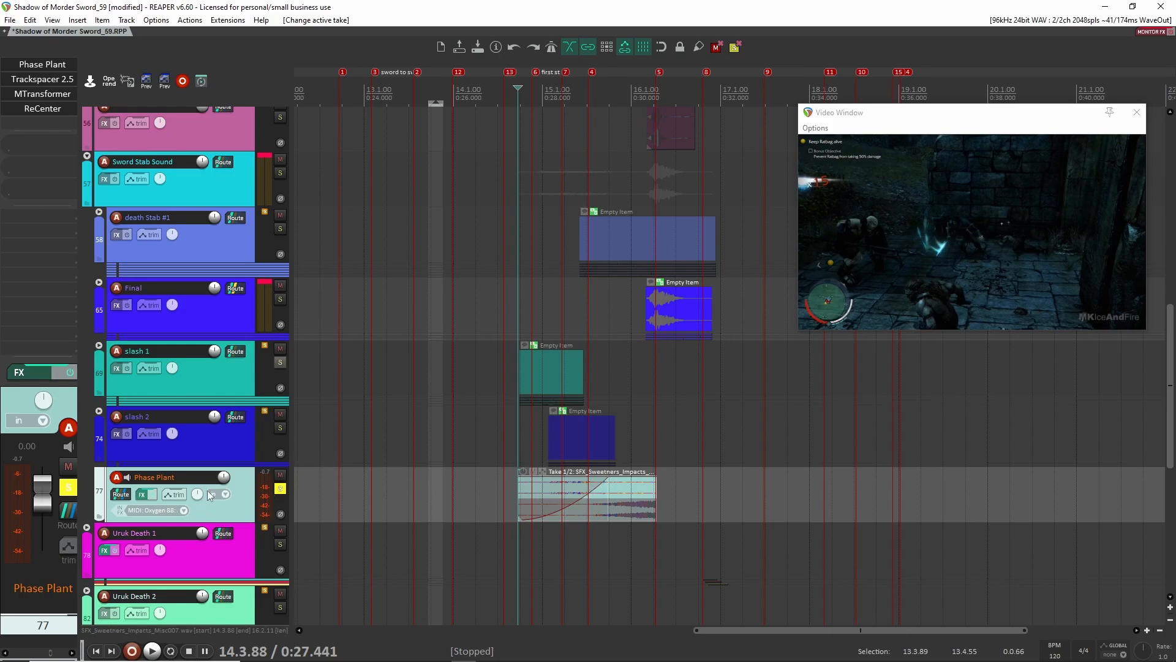
Review the MTransformer, ReCenter and Trackspacer settings on the Phase Plant track, and open its Phase Plant instrument.
{"action": "left_click", "coordinate": [41, 94]}
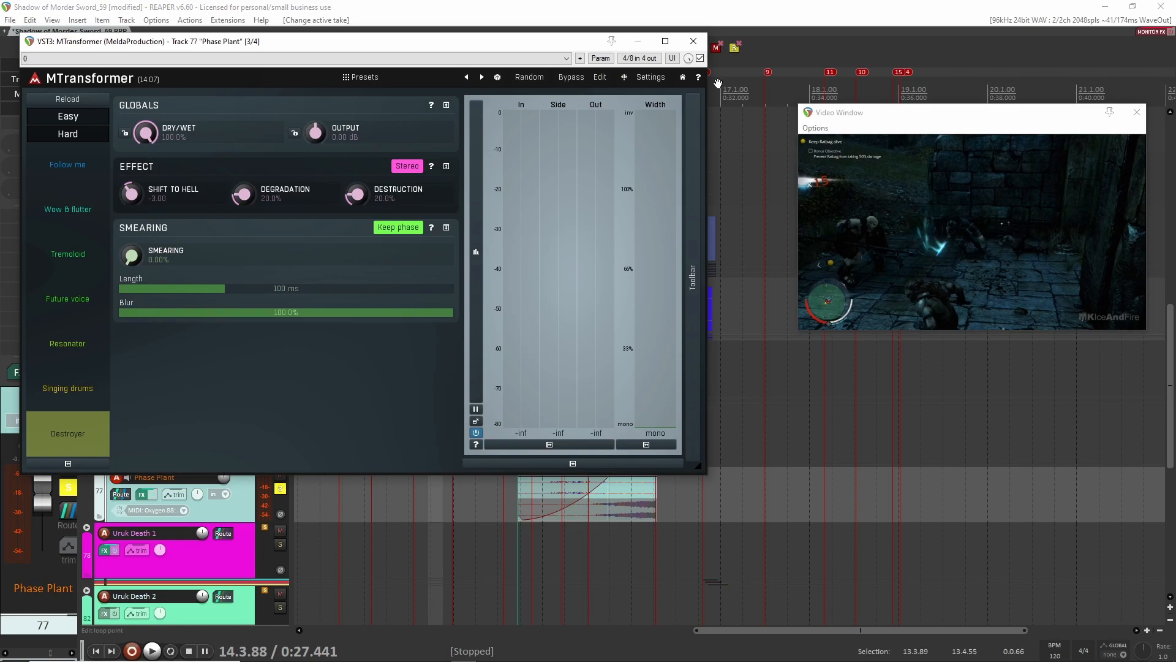
{"action": "left_click", "coordinate": [693, 41]}
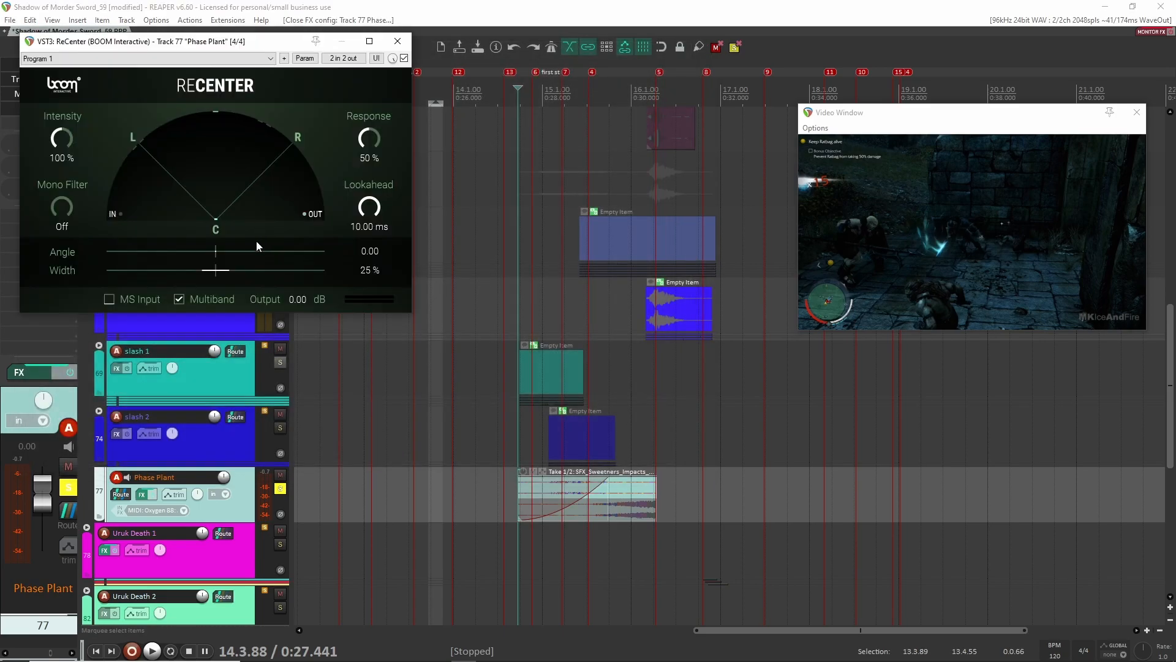
{"action": "left_click", "coordinate": [398, 41]}
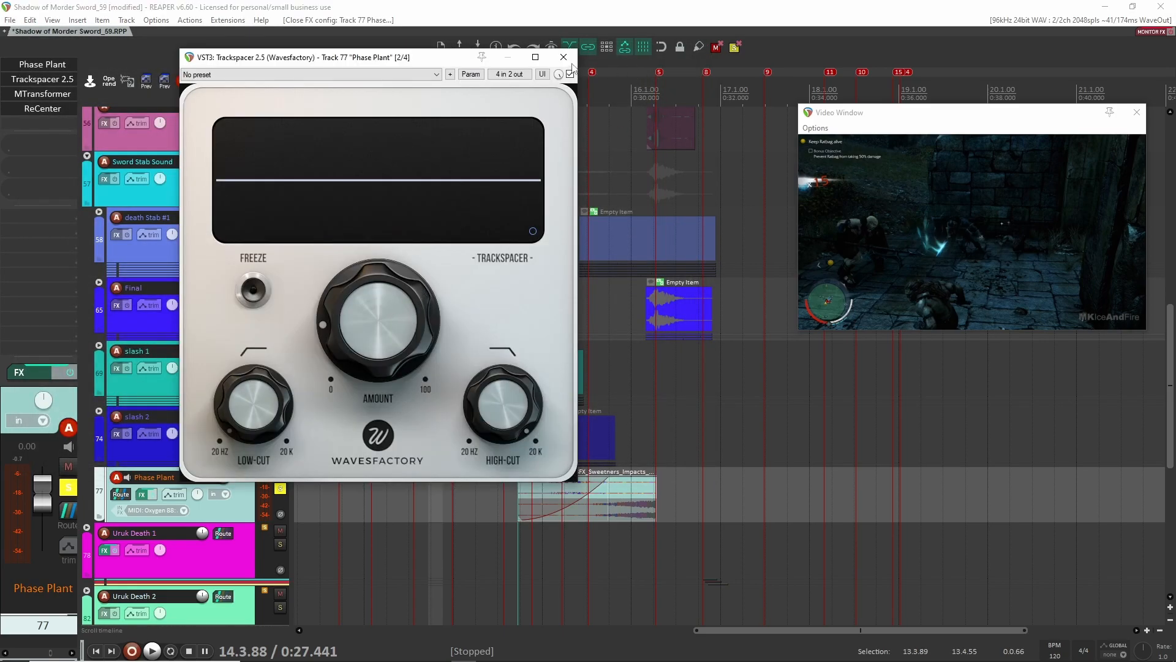
{"action": "left_click", "coordinate": [563, 57]}
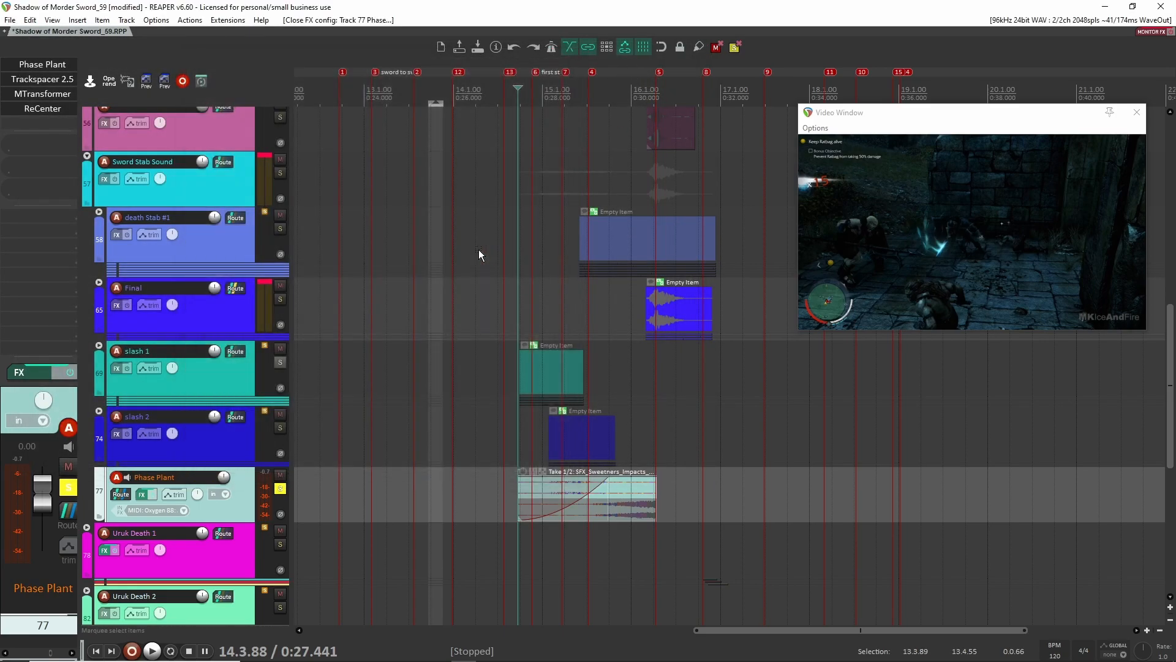
{"action": "left_click", "coordinate": [43, 65]}
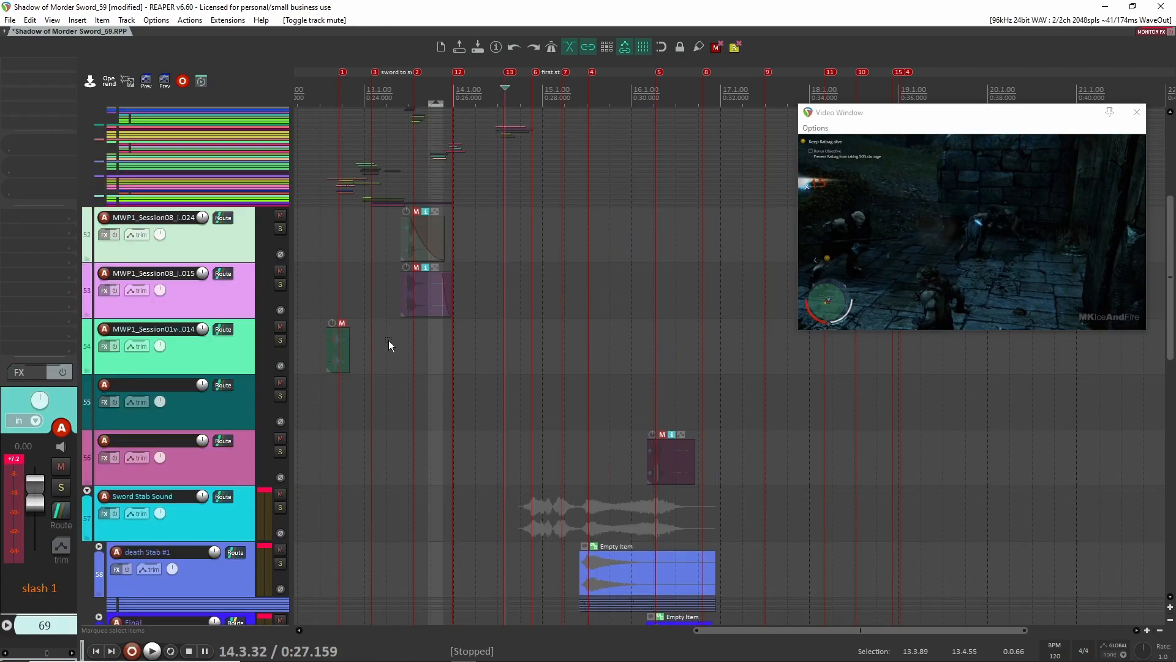
Return to the Reverb track and play the sword sequence with no track soloed from the first sword sounds.
{"action": "scroll", "coordinate": [410, 349], "scroll_direction": "down", "scroll_amount": 3}
{"action": "scroll", "coordinate": [410, 354], "scroll_direction": "up", "scroll_amount": 4}
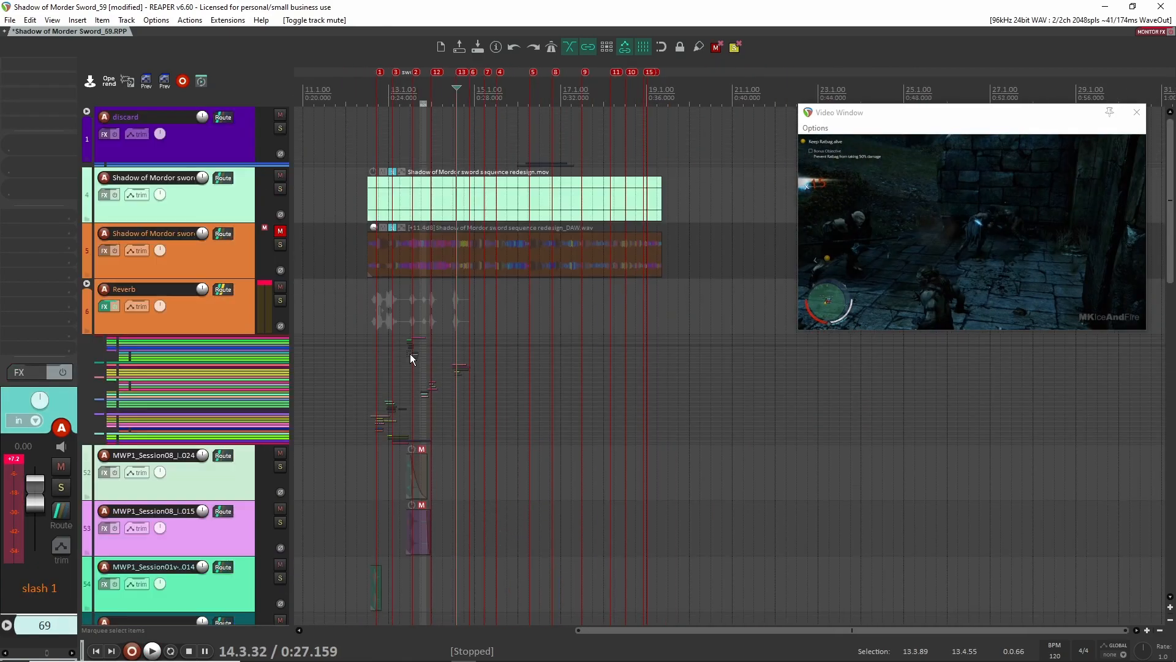
{"action": "left_click", "coordinate": [375, 289]}
{"action": "key", "text": "space"}
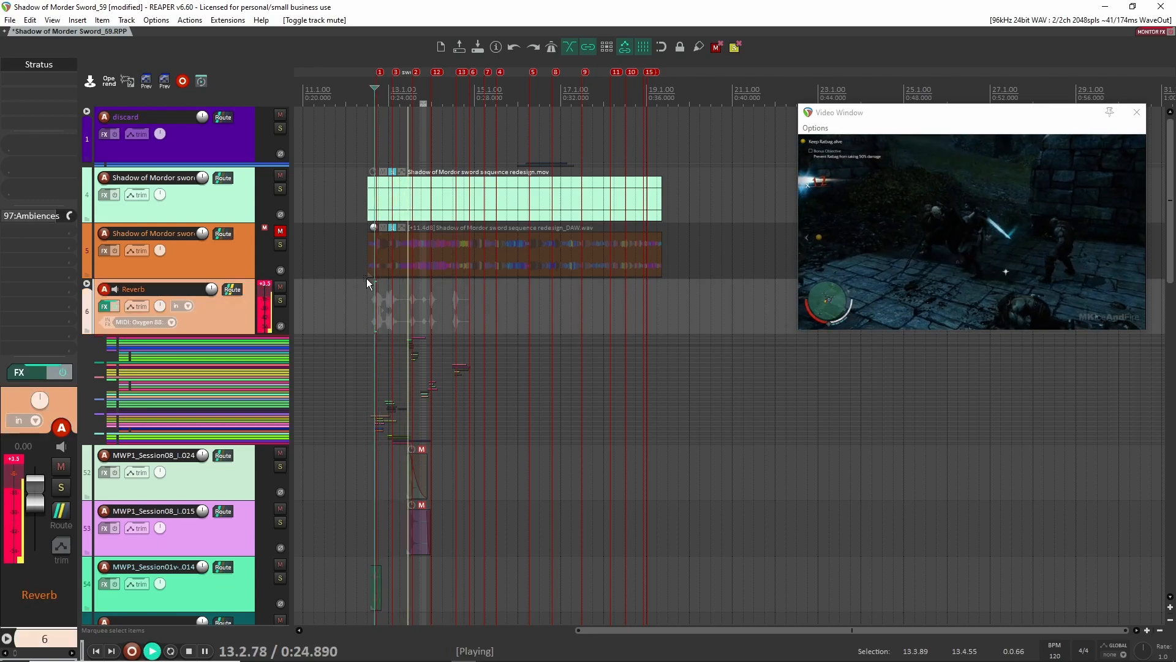